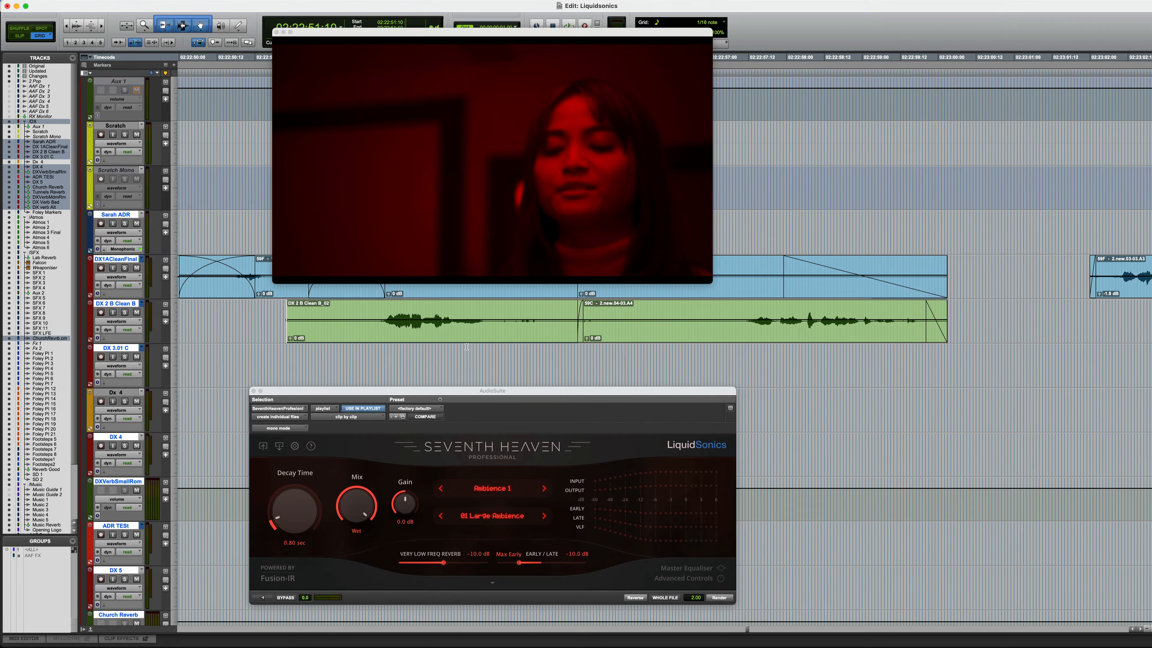
Play the dialogue scene, and solo the DX 2 B Clean B track to hear its first spoken line on its own
{"action": "key", "text": "space"}
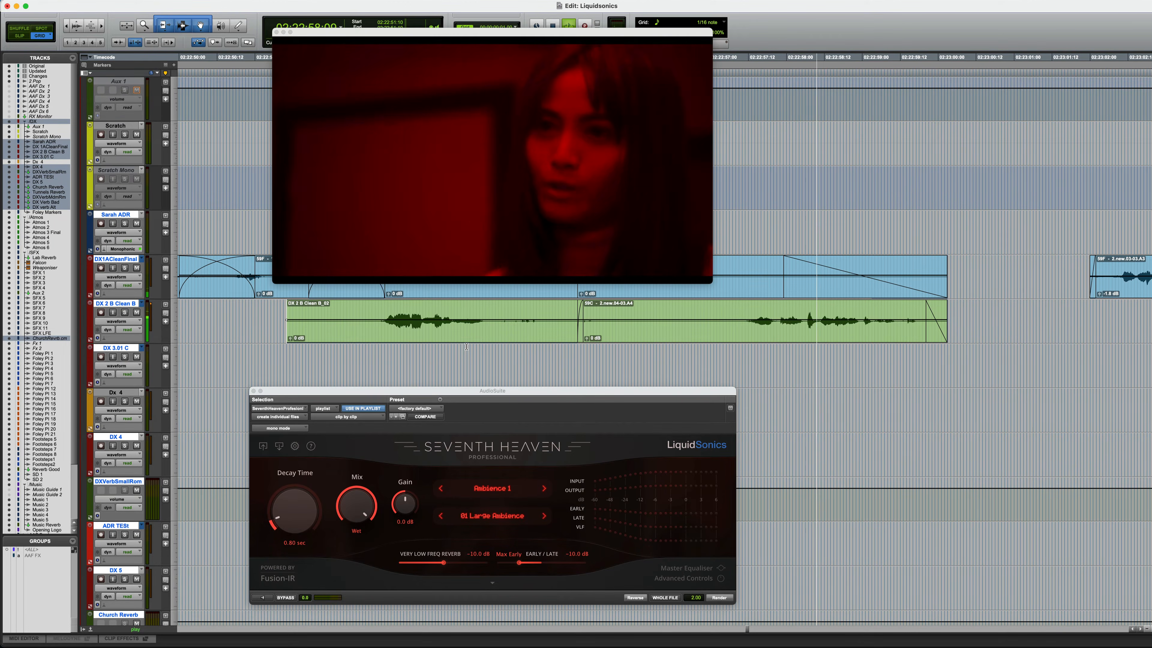
{"action": "key", "text": "space"}
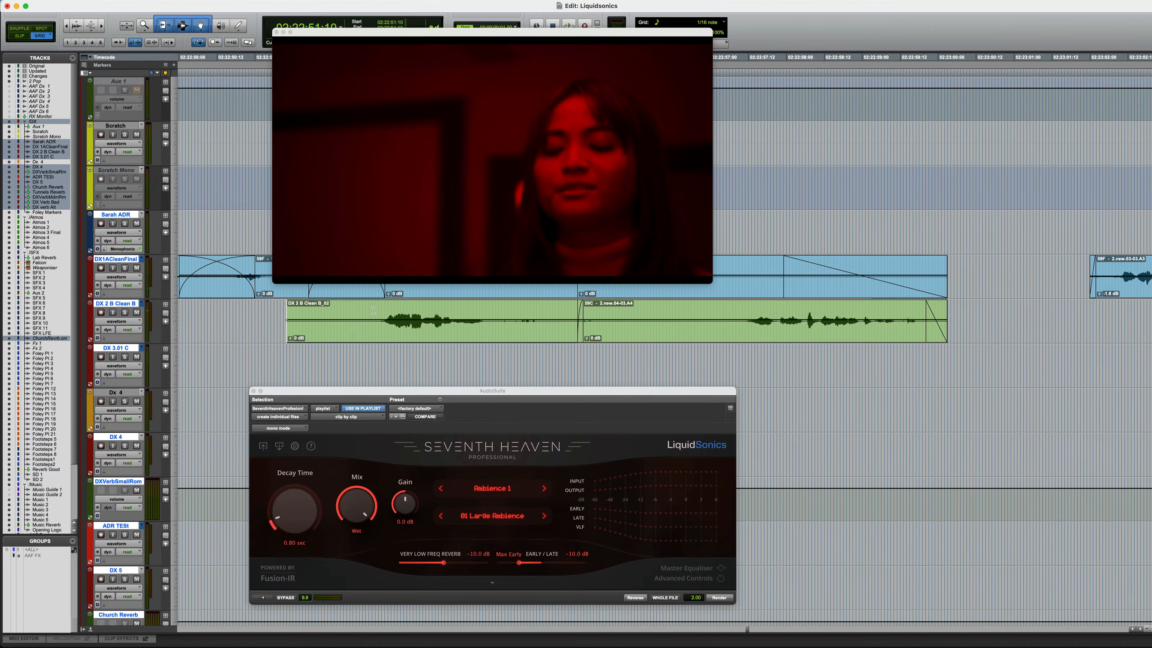
{"action": "left_click", "coordinate": [374, 312]}
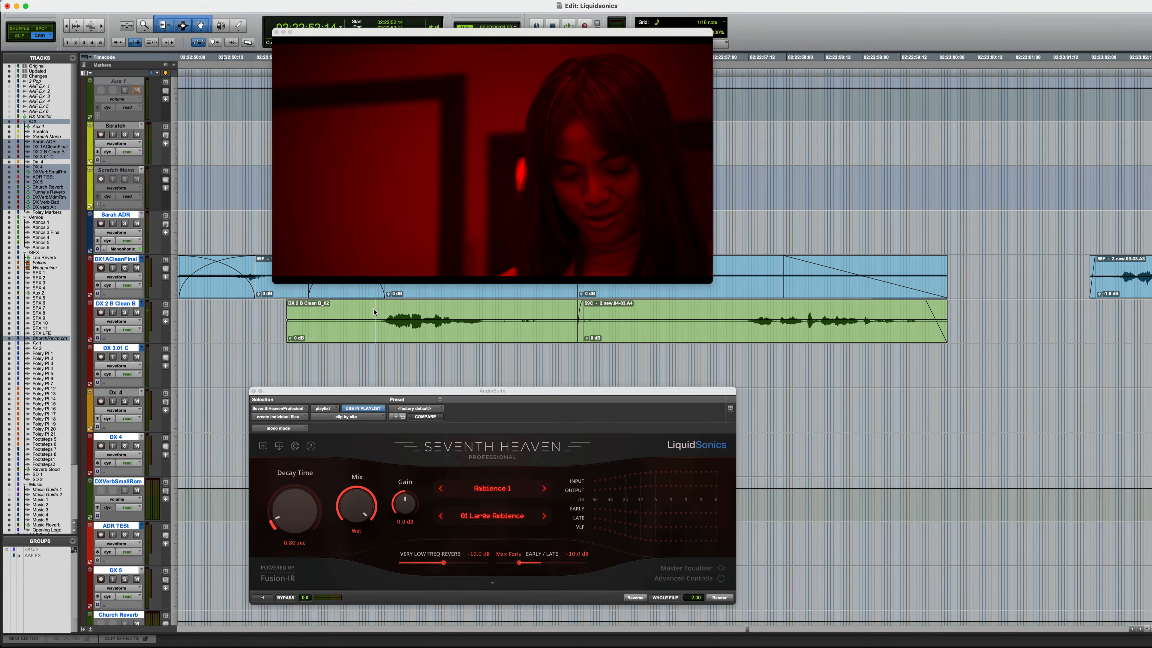
{"action": "key", "text": "shift+s"}
{"action": "key", "text": "space"}
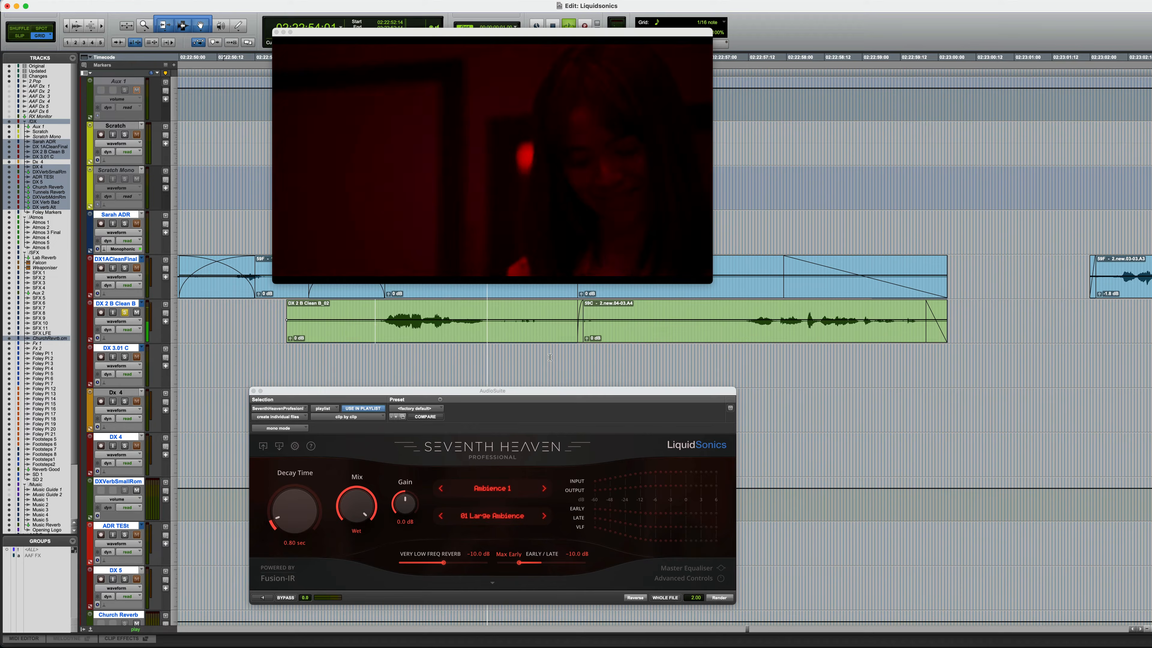
{"action": "key", "text": "space"}
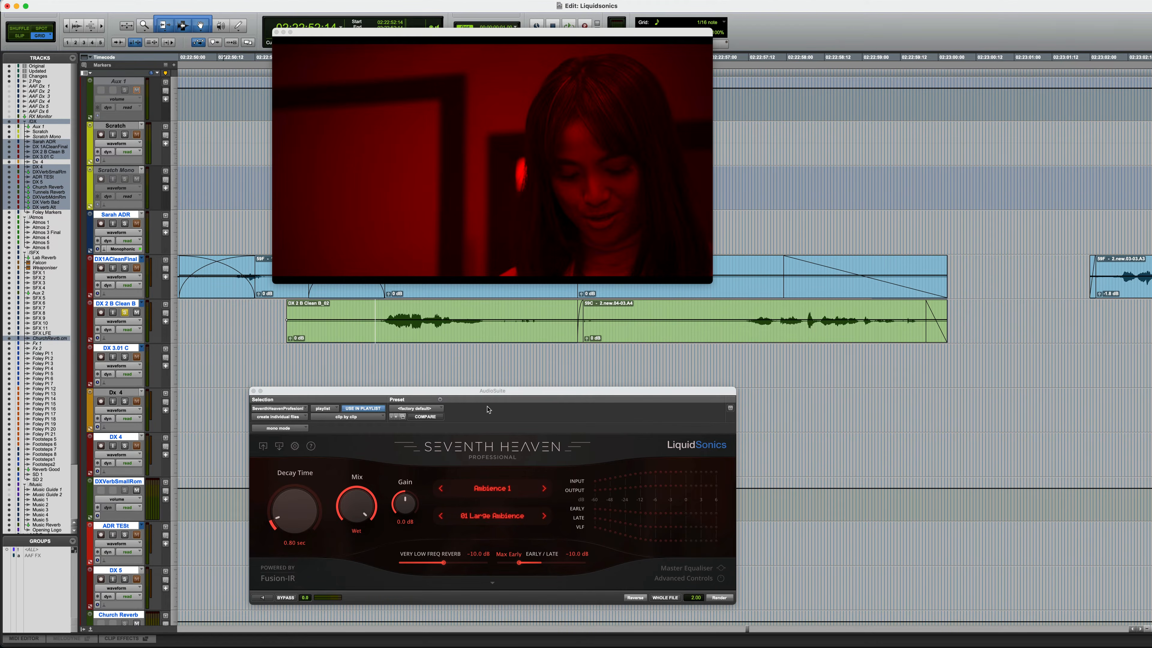
Select the first spoken phrase on DX 2 B Clean B and preview the Seventh Heaven reverb on it with the Halls 1 bank
{"action": "left_click_drag", "start_coordinate": [494, 392], "coordinate": [498, 373]}
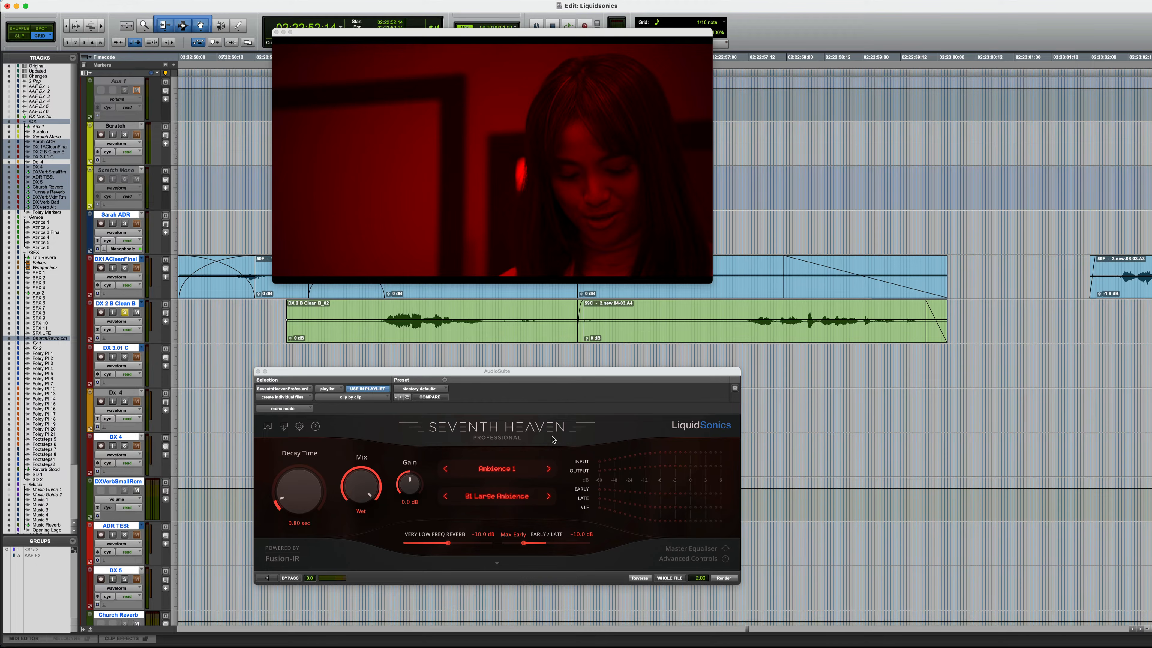
{"action": "left_click", "coordinate": [373, 353]}
{"action": "left_click_drag", "start_coordinate": [371, 307], "coordinate": [501, 314]}
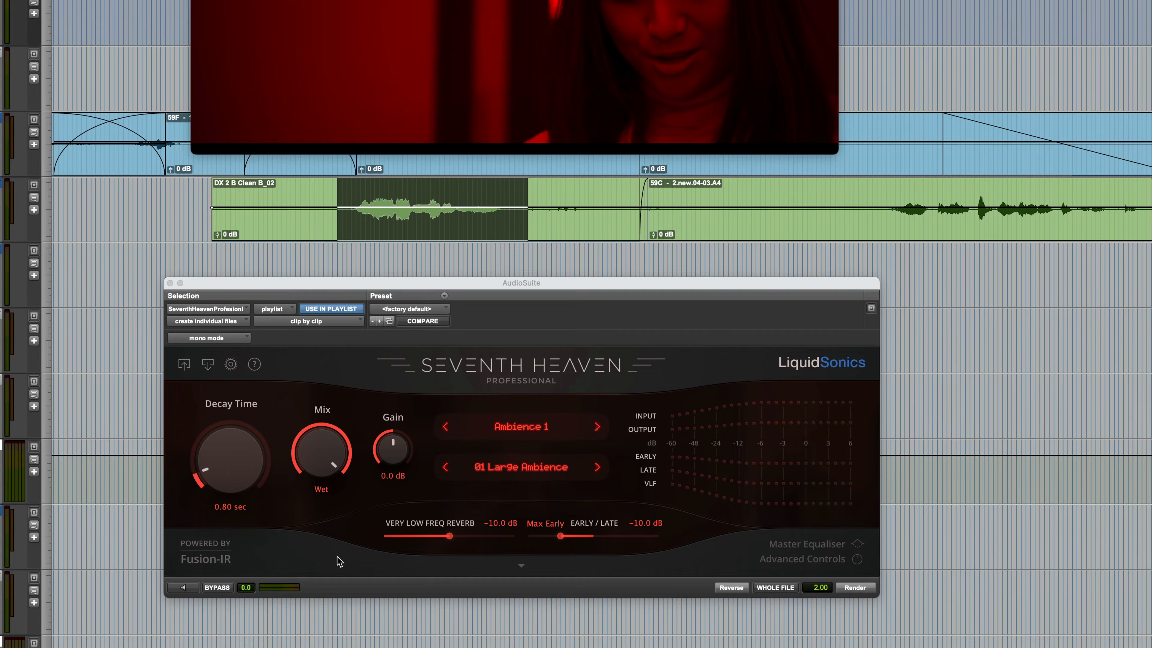
{"action": "left_click", "coordinate": [185, 588]}
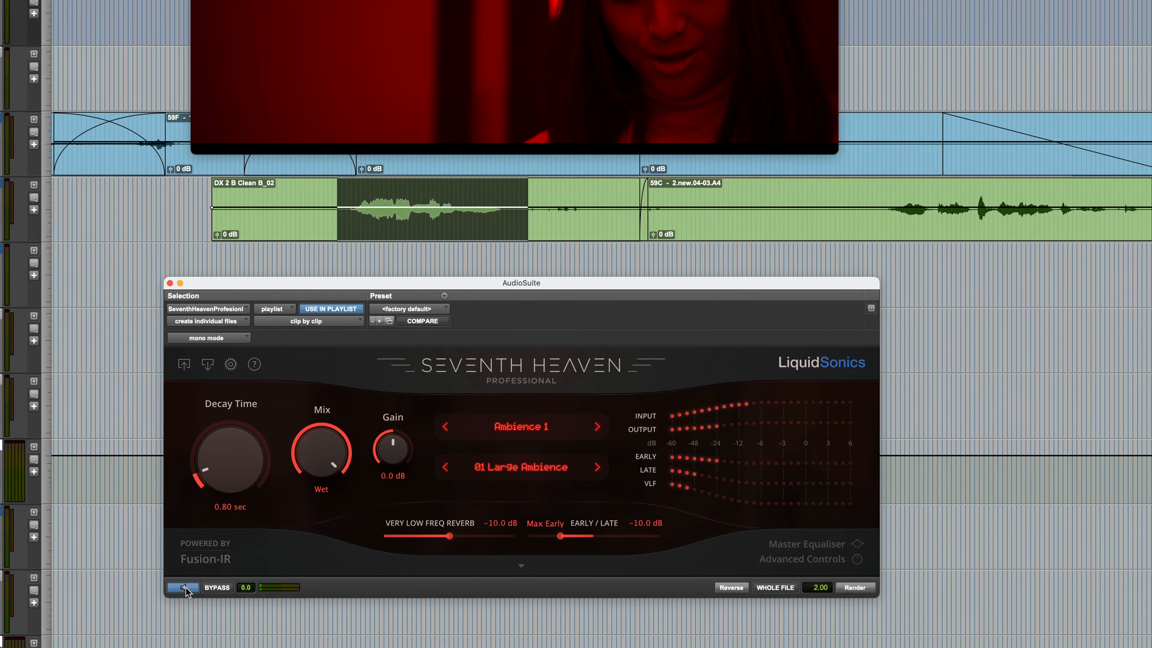
{"action": "left_click", "coordinate": [536, 432]}
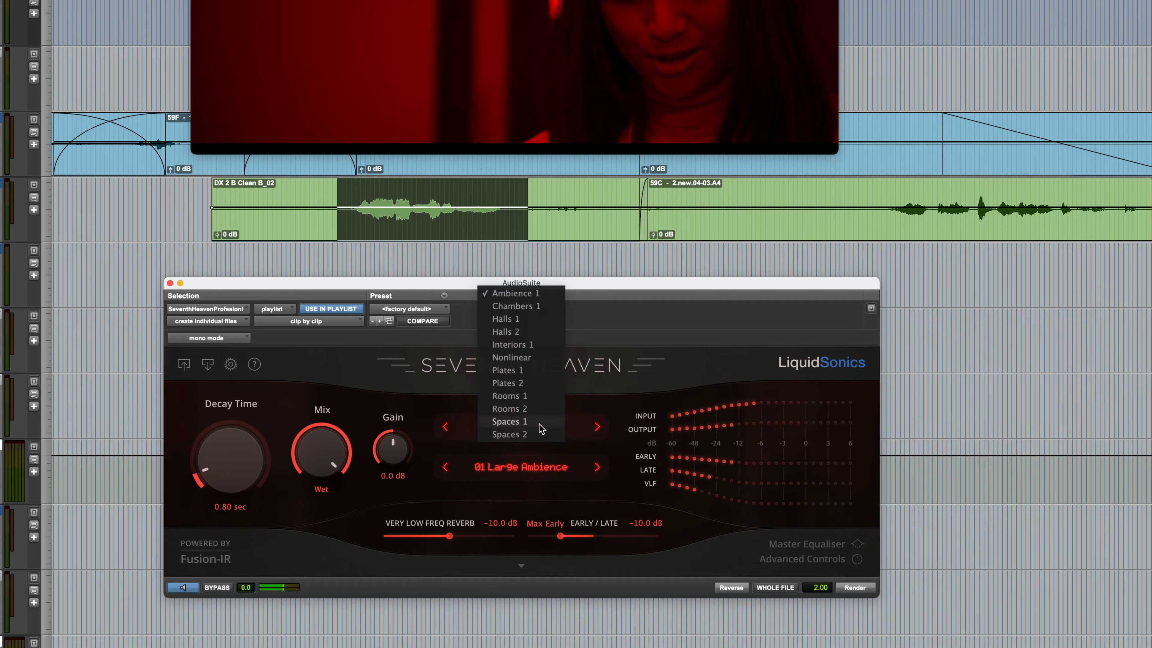
{"action": "left_click", "coordinate": [533, 320]}
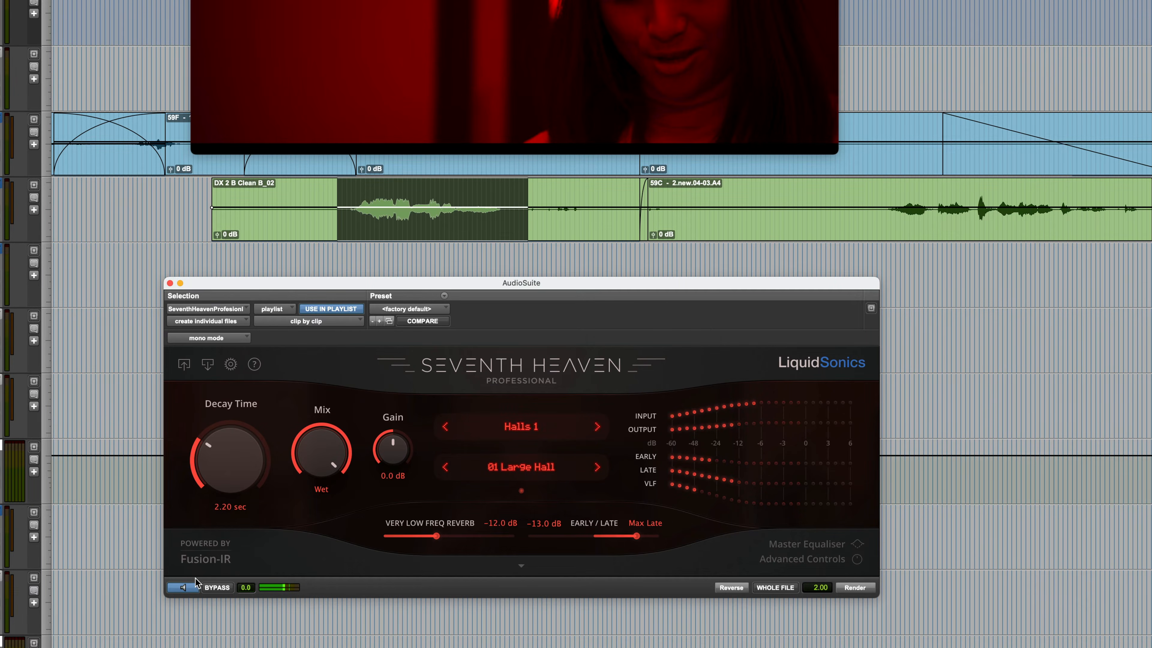
{"action": "left_click", "coordinate": [187, 587]}
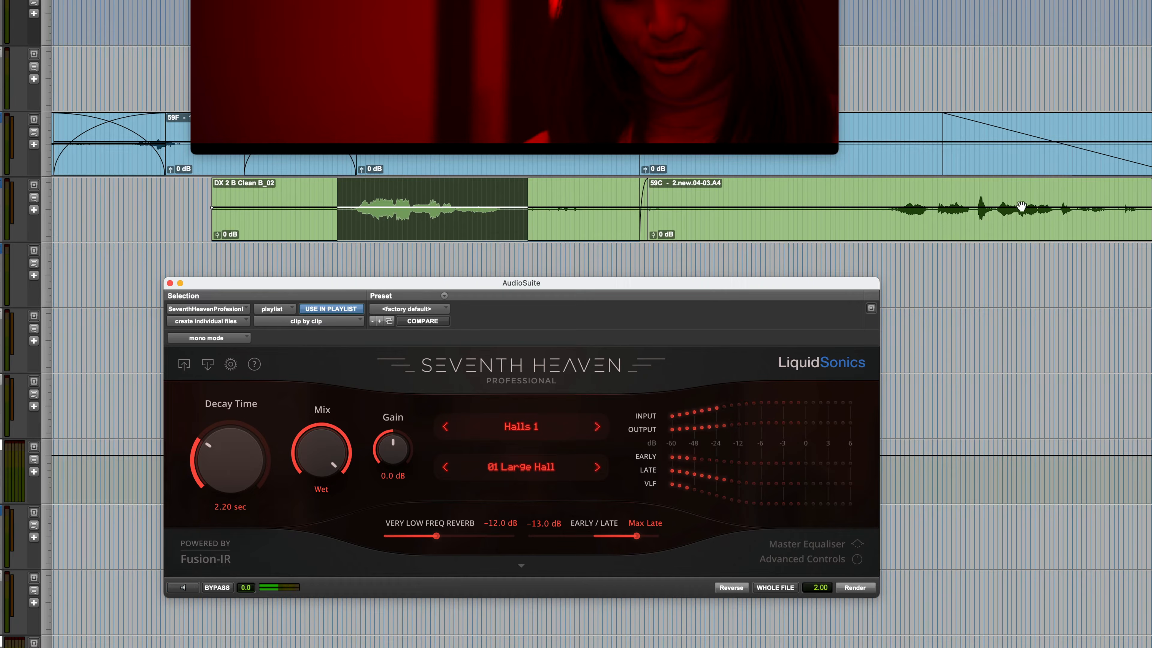
Select the second spoken phrase on DX 2 B Clean B and preview it with the 02 Medium Hall reverb
{"action": "left_click", "coordinate": [872, 200]}
{"action": "key", "text": "shift+Tab"}
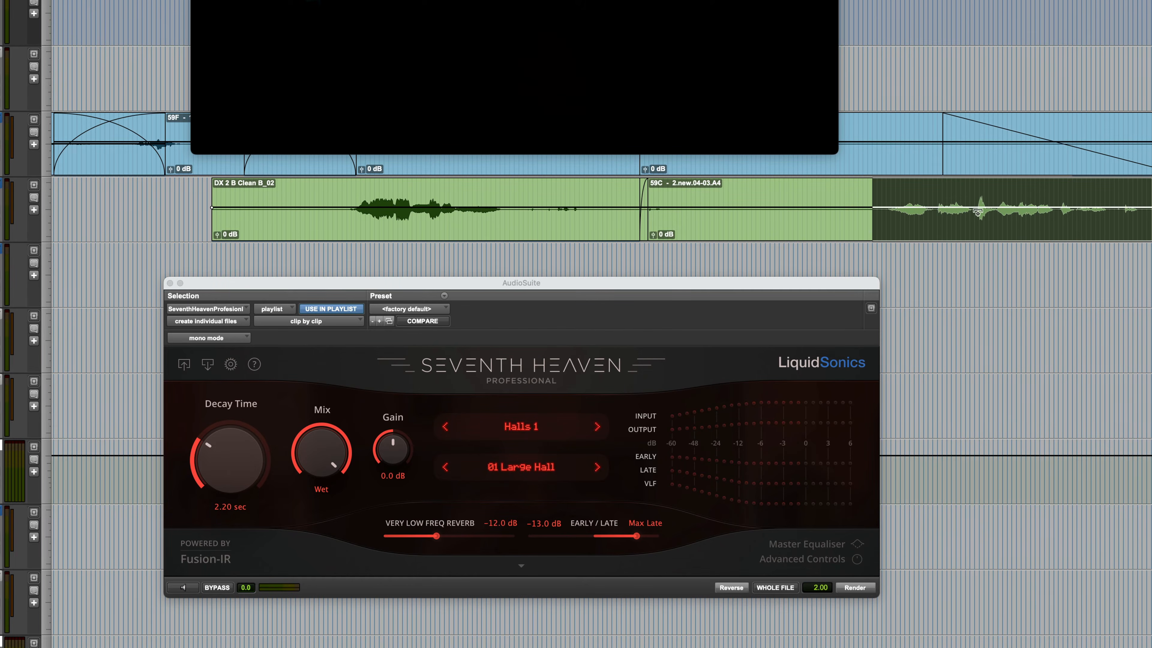
{"action": "left_click", "coordinate": [184, 587]}
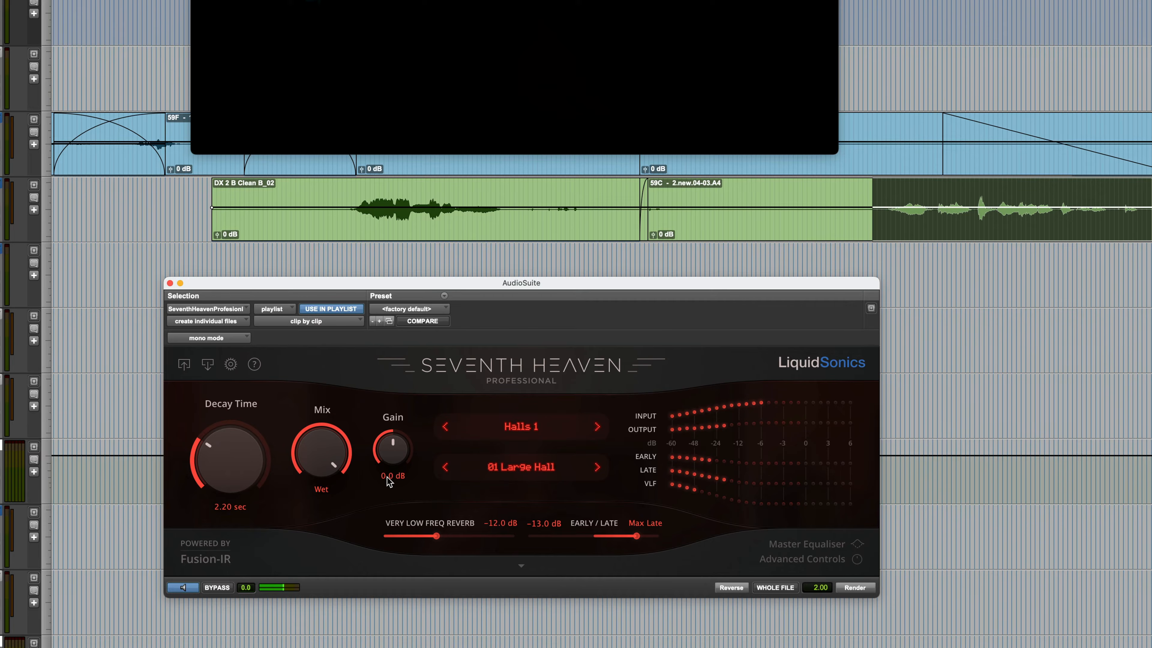
{"action": "left_click", "coordinate": [544, 472]}
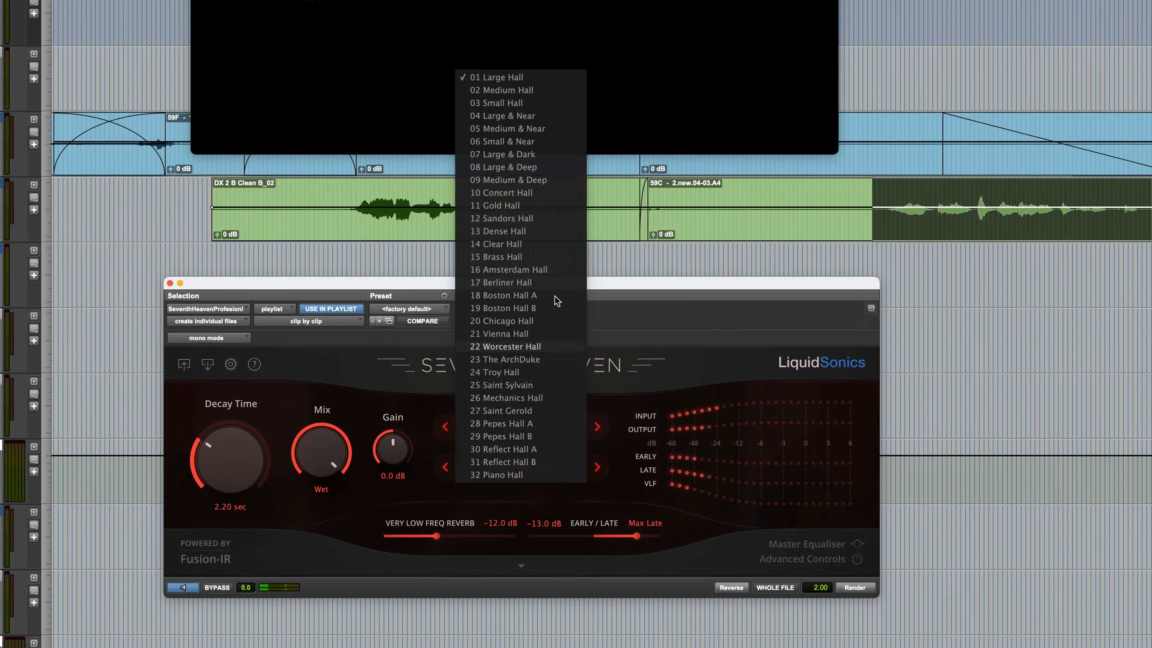
{"action": "left_click", "coordinate": [532, 89]}
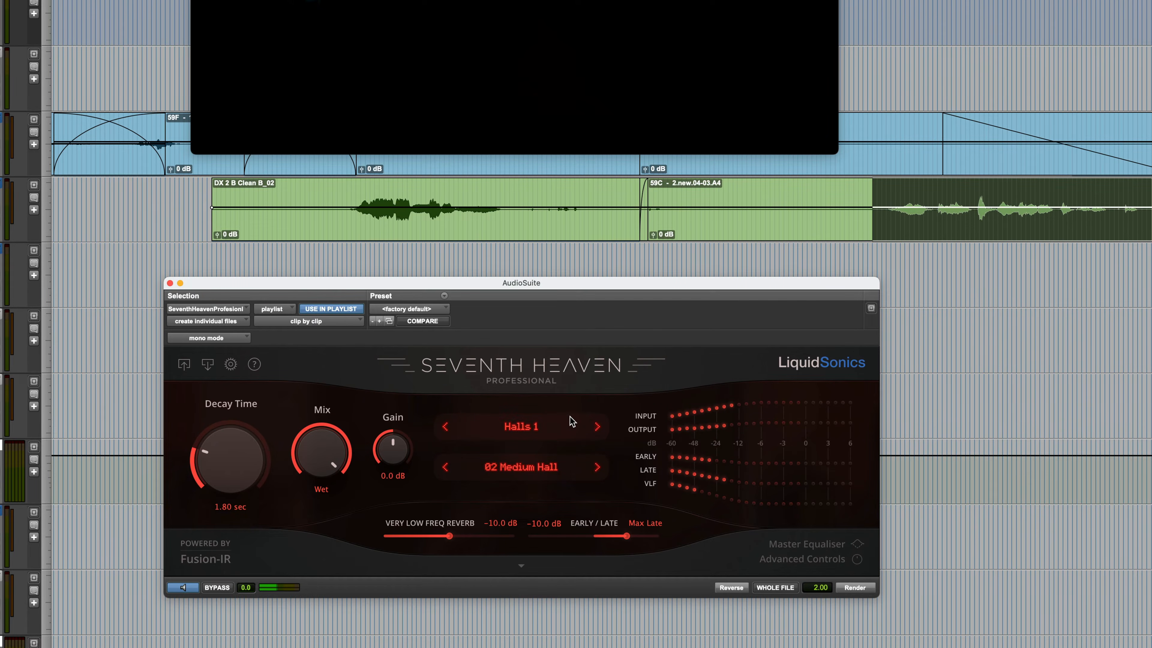
Switch the reverb to the Halls 2 bank, stop the preview and choose the 02 Large & Stage preset
{"action": "left_click", "coordinate": [554, 426]}
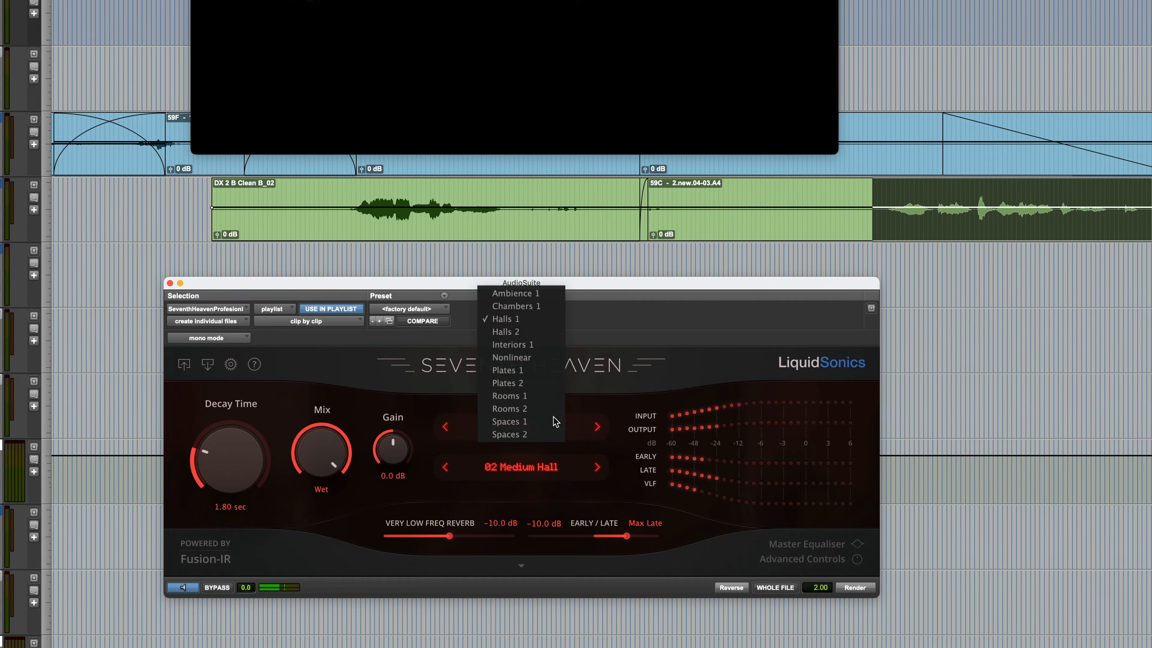
{"action": "left_click", "coordinate": [531, 330]}
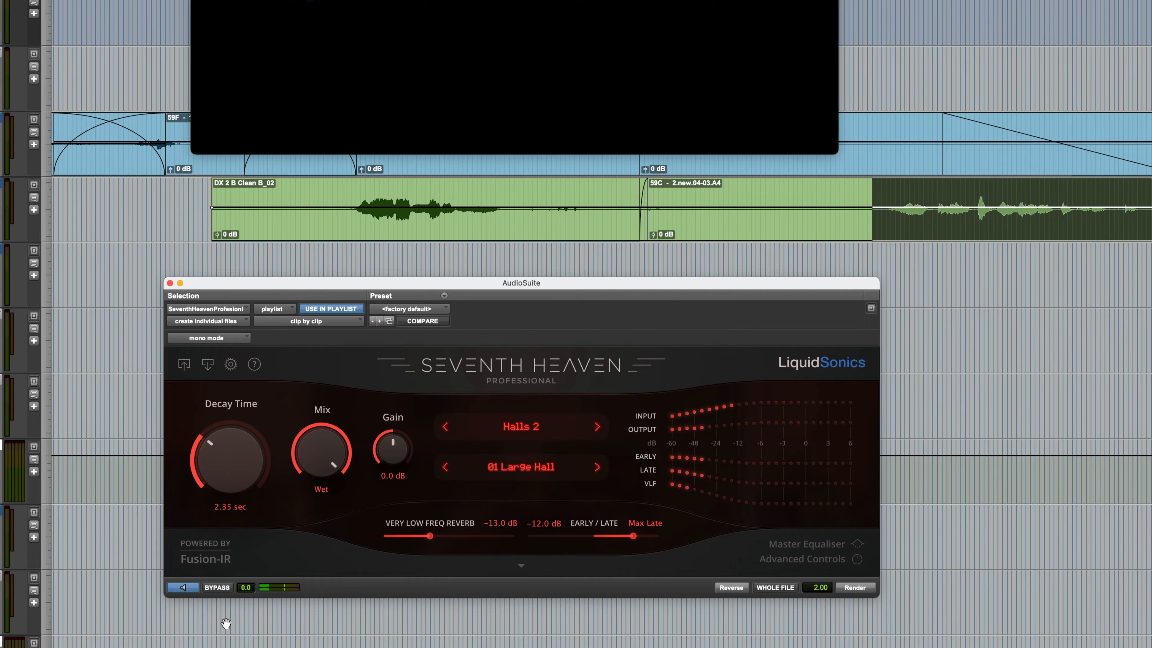
{"action": "left_click", "coordinate": [182, 588]}
{"action": "left_click", "coordinate": [522, 470]}
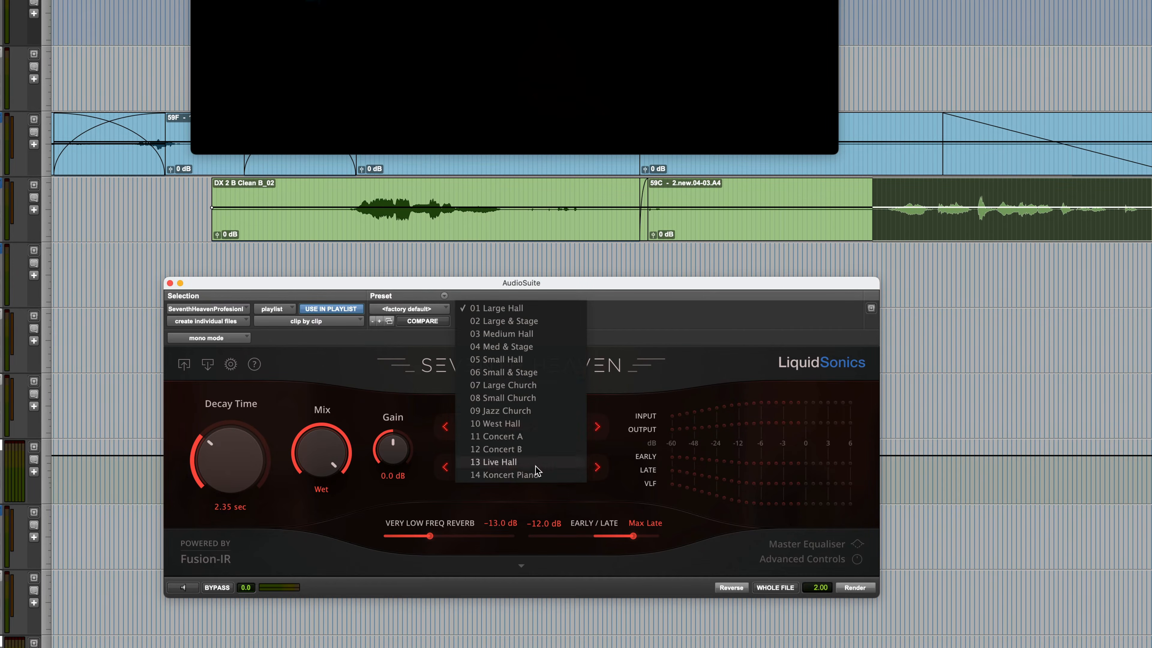
{"action": "left_click", "coordinate": [528, 321]}
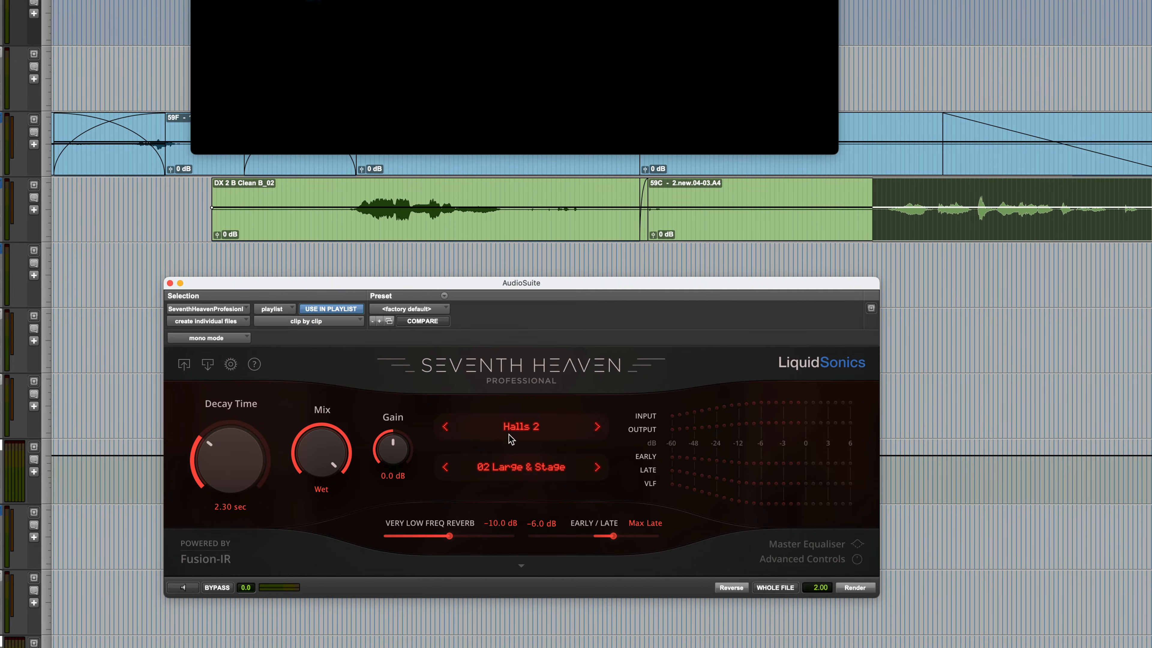
Preview the phrase with the reverb and set the Early/Late balance to -15.0 dB with Max Late
{"action": "left_click", "coordinate": [184, 588]}
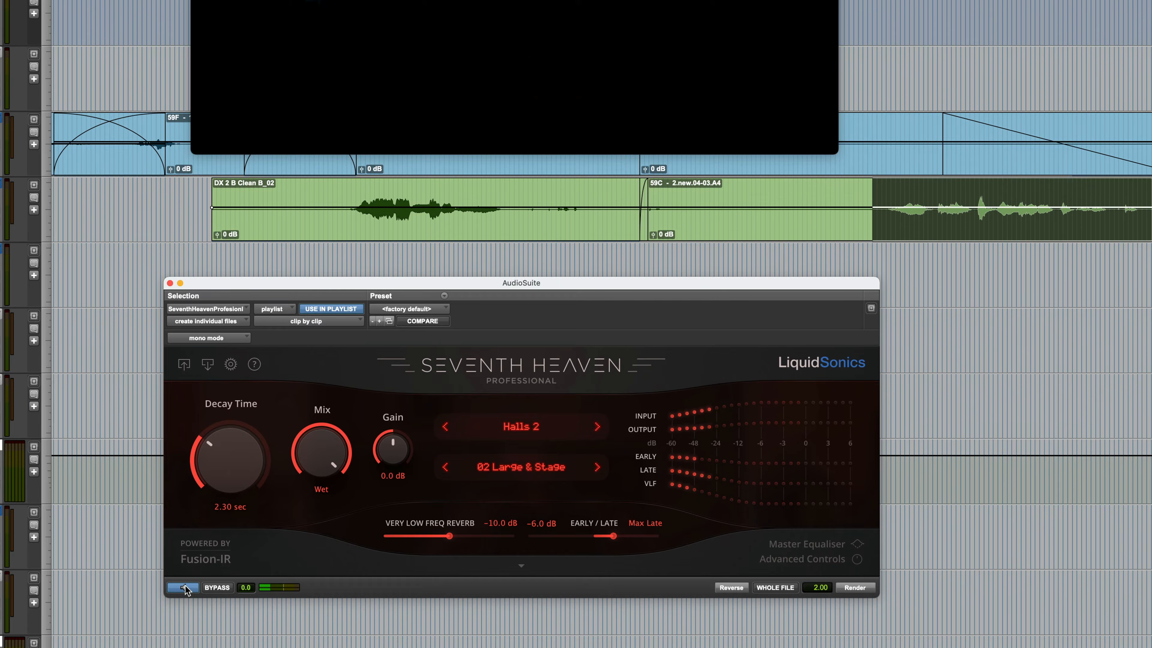
{"action": "left_click", "coordinate": [185, 588]}
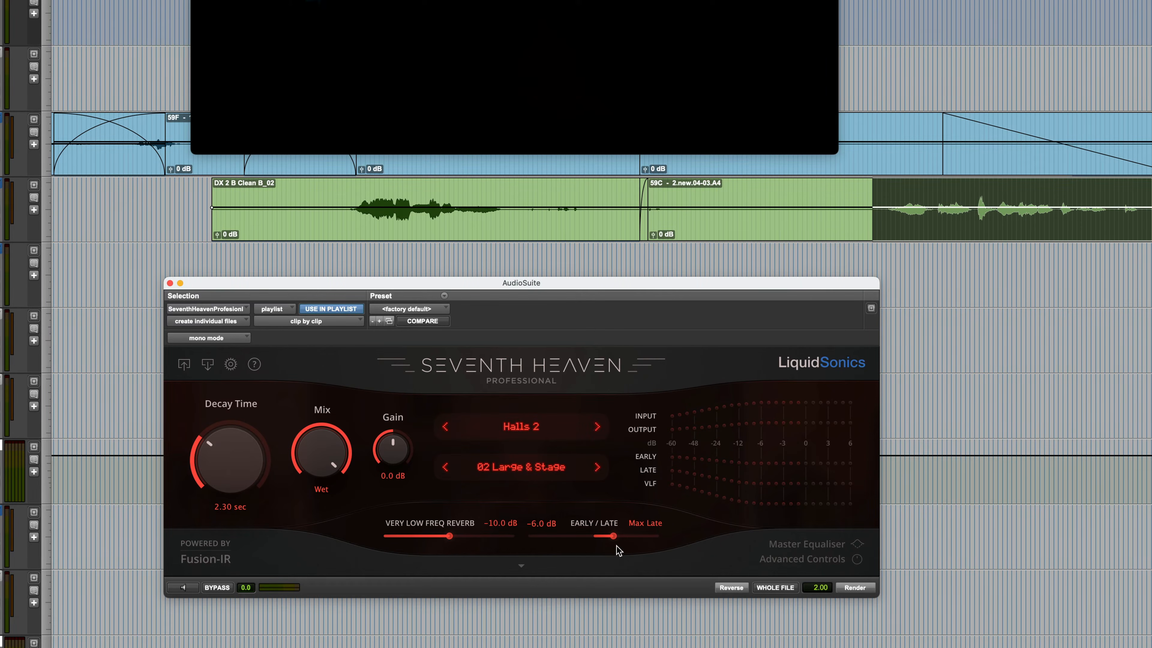
{"action": "left_click", "coordinate": [186, 588]}
{"action": "left_click_drag", "start_coordinate": [613, 536], "coordinate": [641, 537]}
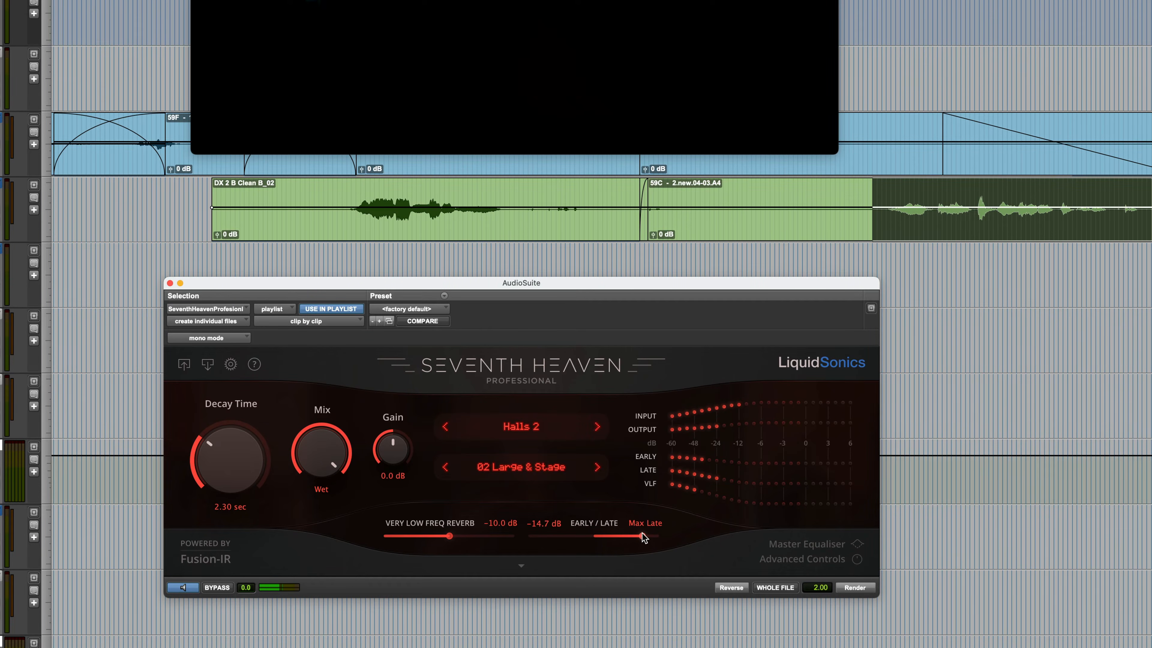
{"action": "left_click", "coordinate": [188, 588]}
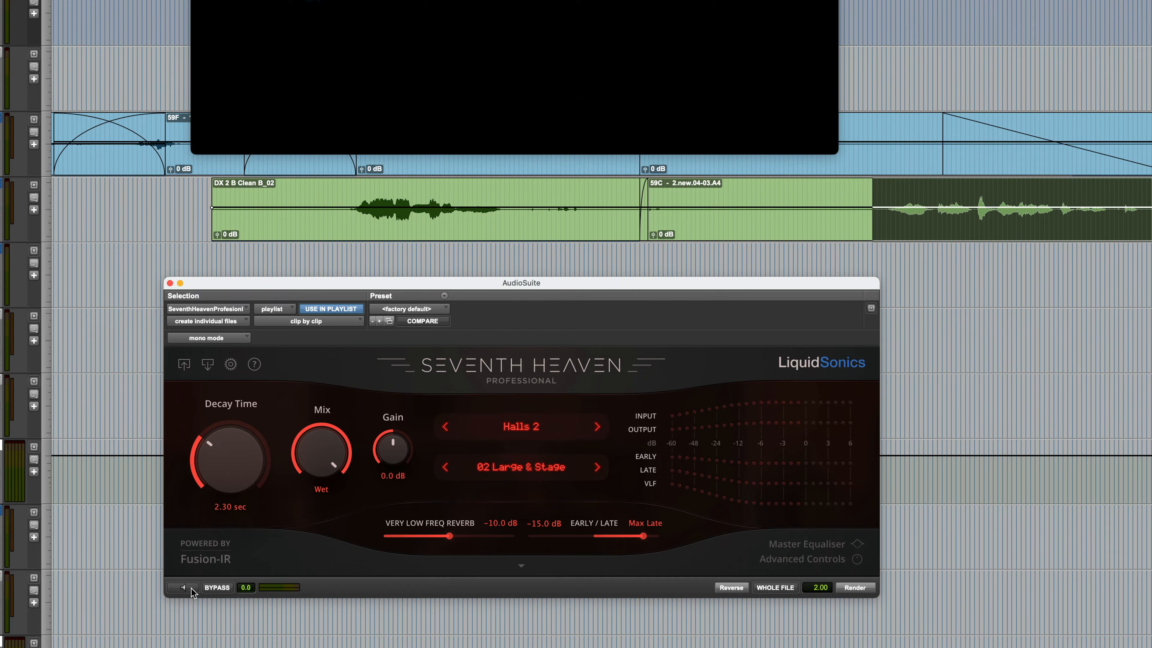
Duplicate both DX 2 B Clean B clips at the same time position onto the DX 3.01 C track and uncover them from the reverb window
{"action": "left_click", "coordinate": [457, 233]}
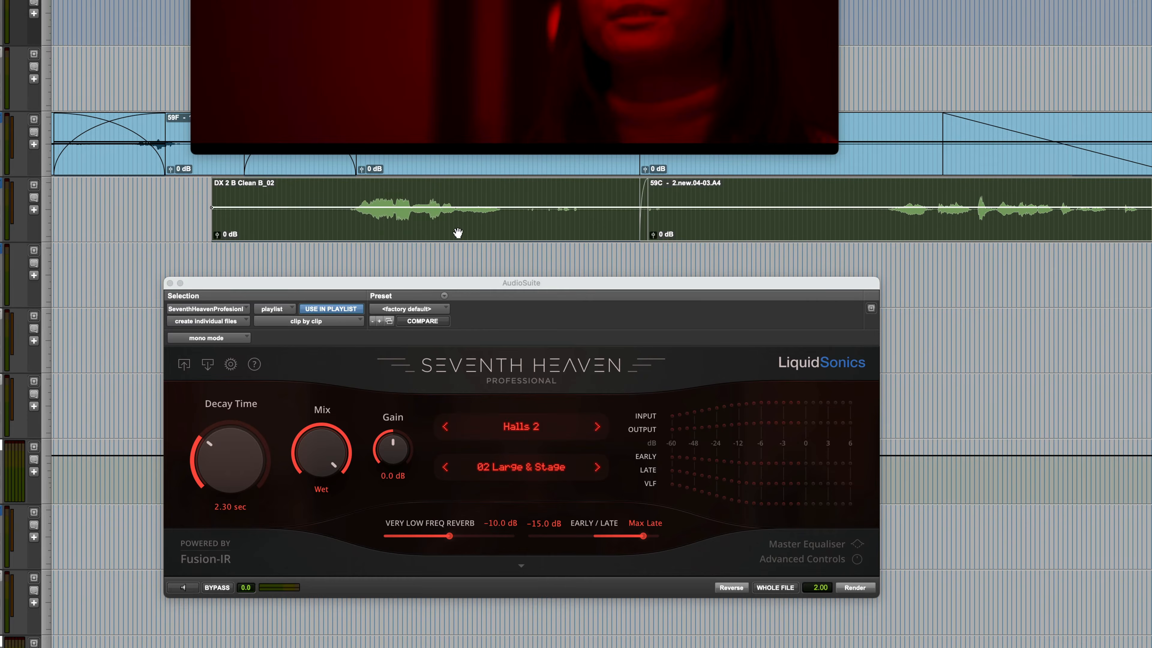
{"action": "left_click_drag", "start_coordinate": [327, 441], "coordinate": [322, 301]}
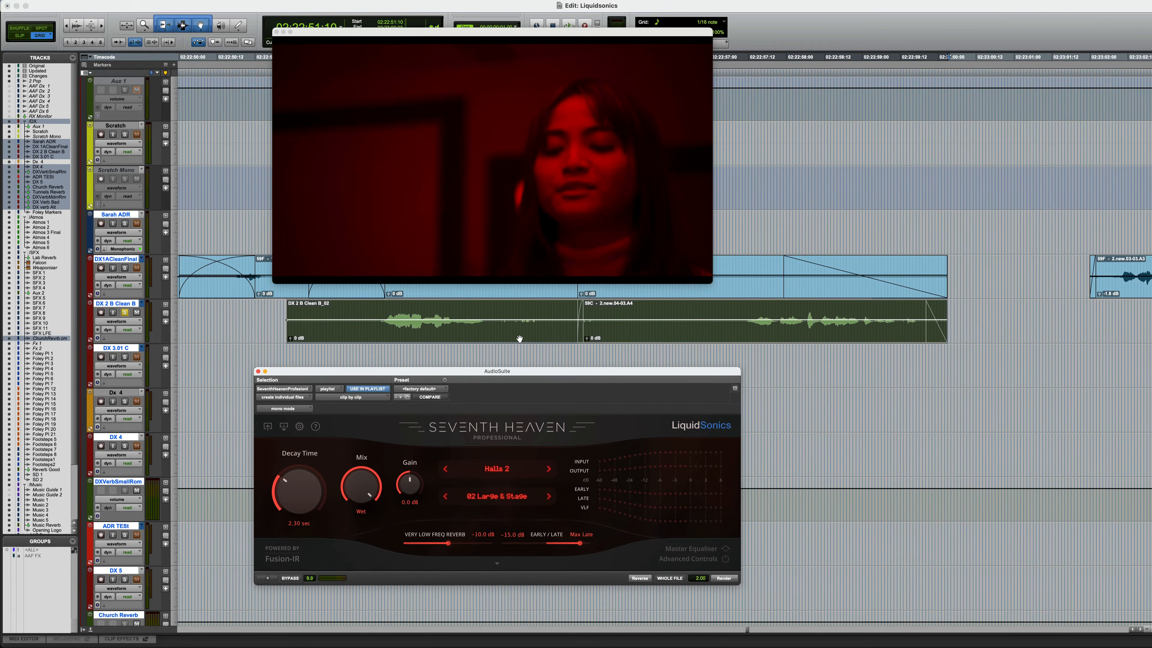
{"action": "left_click", "coordinate": [553, 270]}
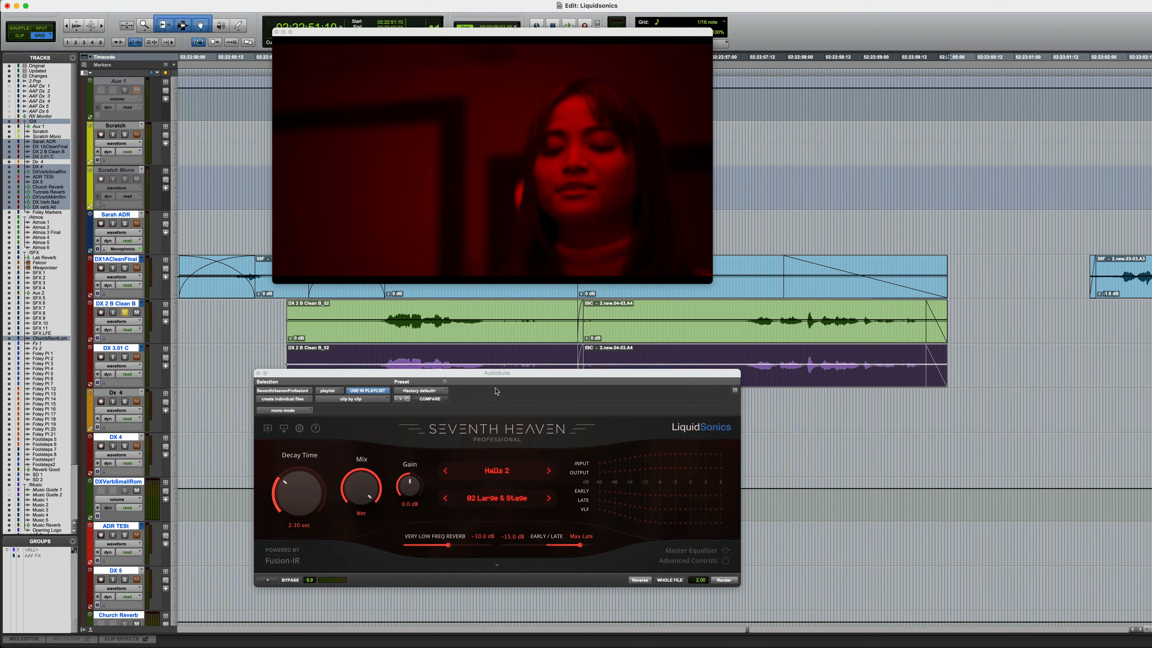
{"action": "left_click_drag", "start_coordinate": [492, 375], "coordinate": [524, 385]}
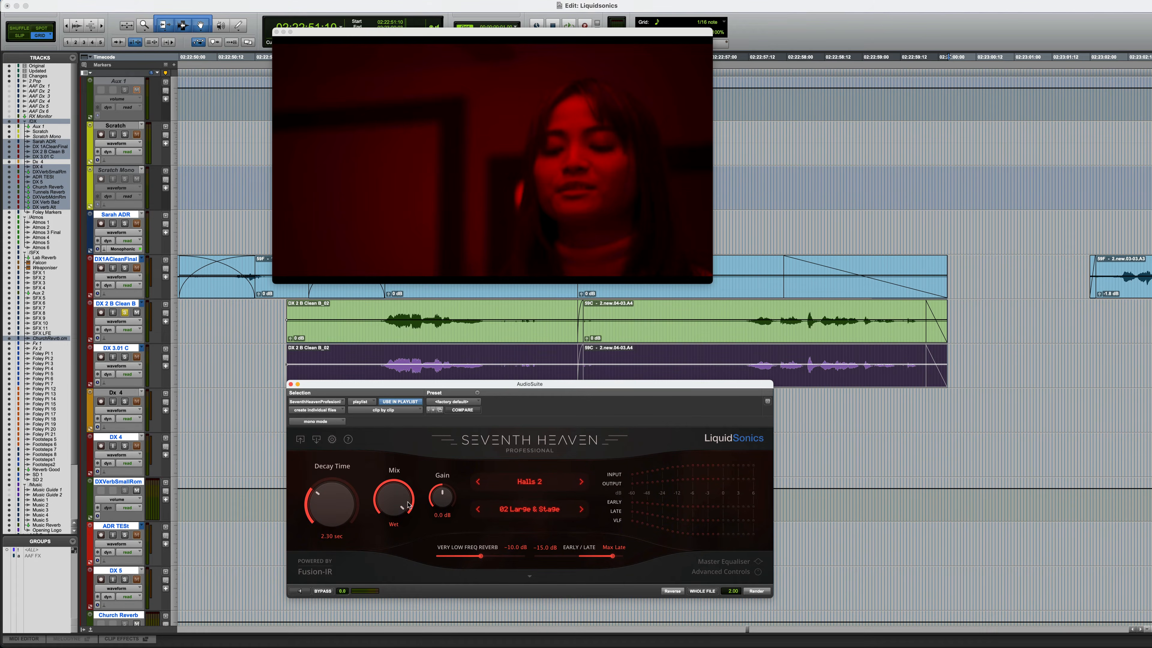
{"action": "left_click_drag", "start_coordinate": [433, 387], "coordinate": [436, 413]}
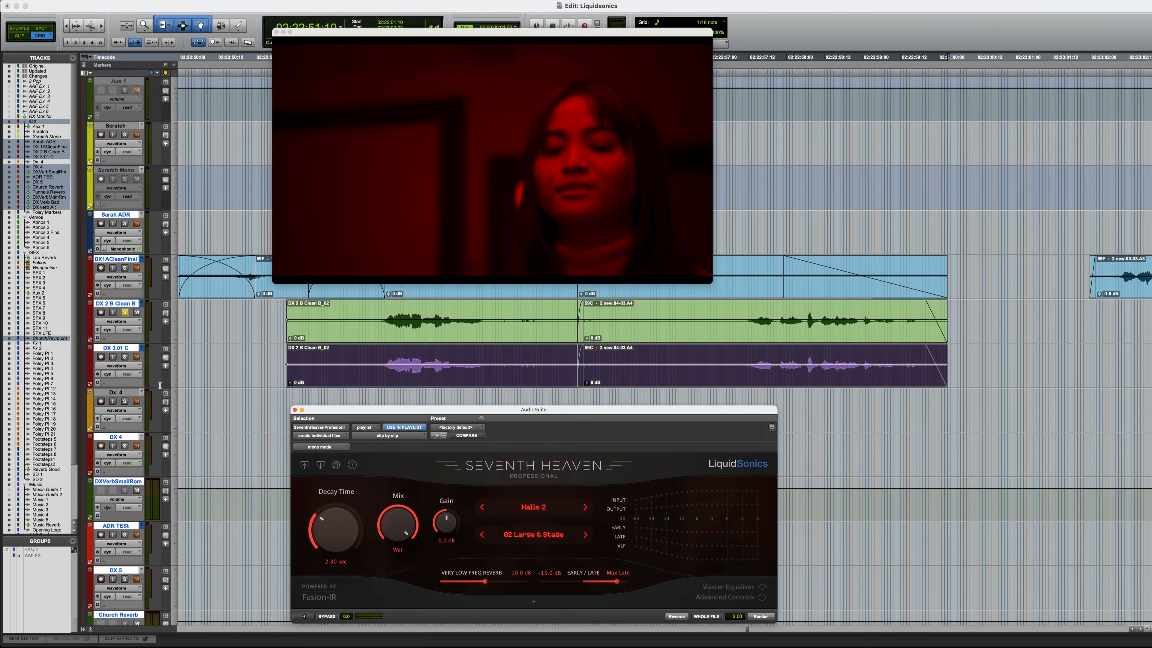
Render a reversed reverb onto the DX 3.01 C clips and listen to them with that track soloed
{"action": "left_click", "coordinate": [125, 357]}
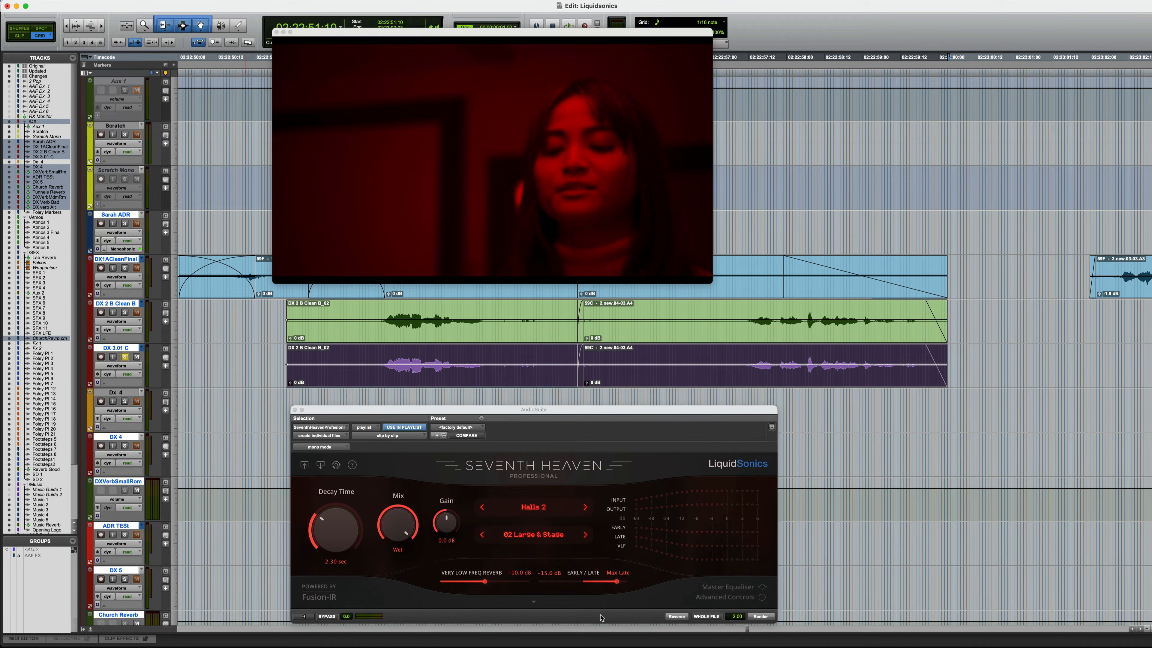
{"action": "left_click", "coordinate": [681, 618]}
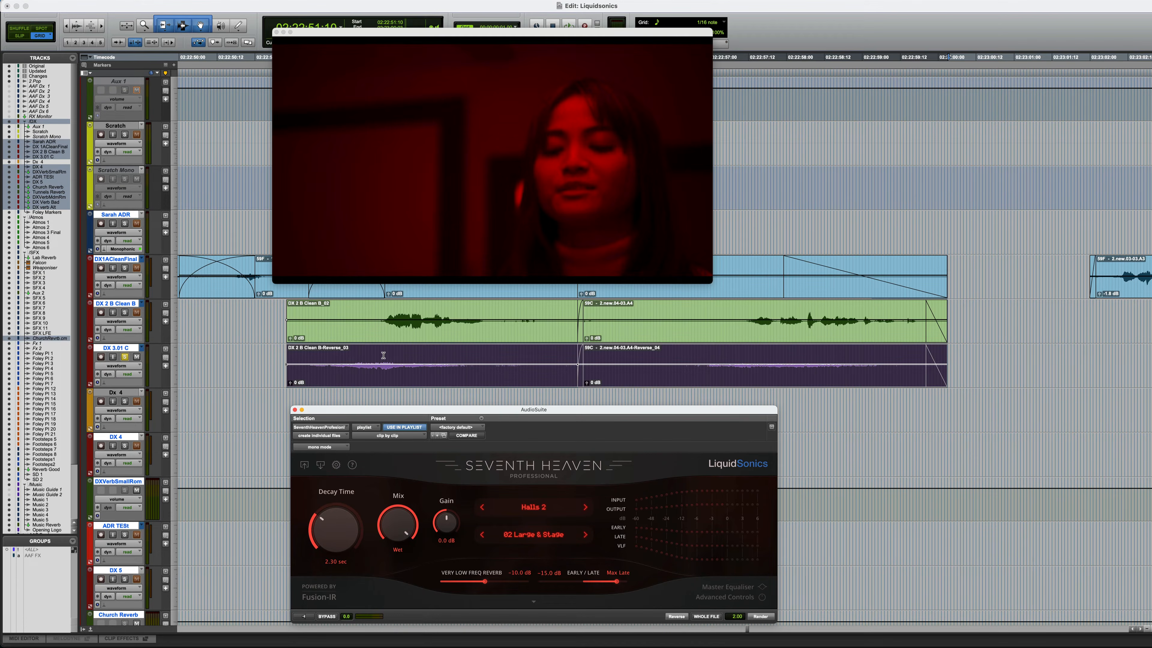
{"action": "key", "text": "space"}
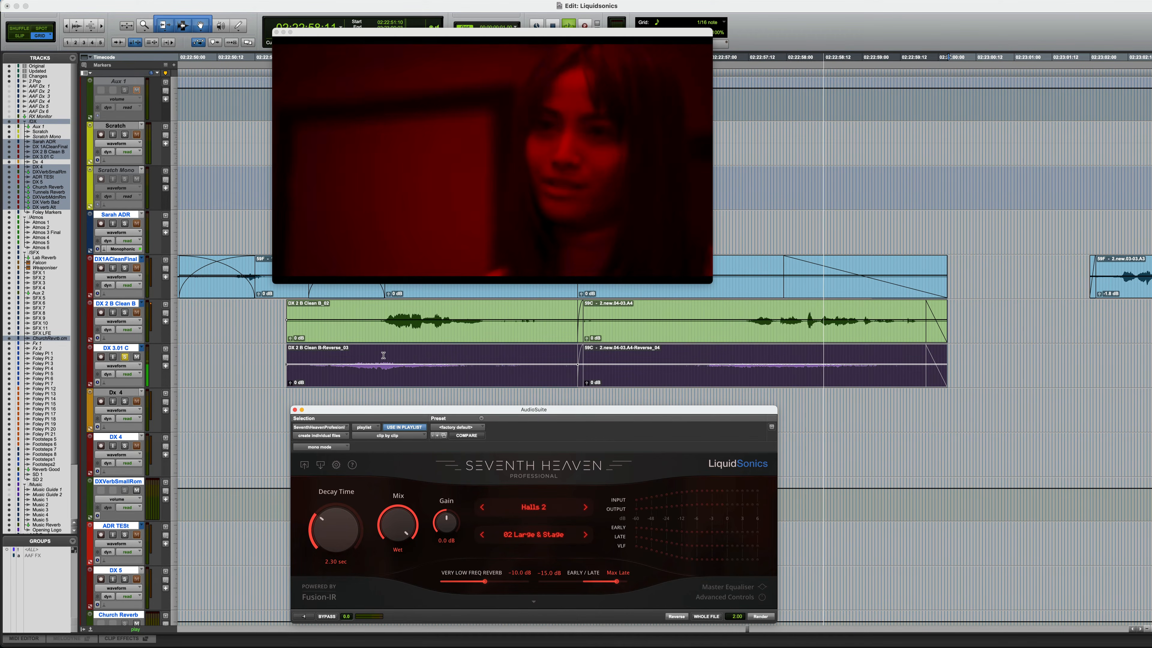
{"action": "key", "text": "space"}
Solo DX 2 B Clean B as well and play the dry dialogue together with the reverse reverb
{"action": "left_click", "coordinate": [125, 312]}
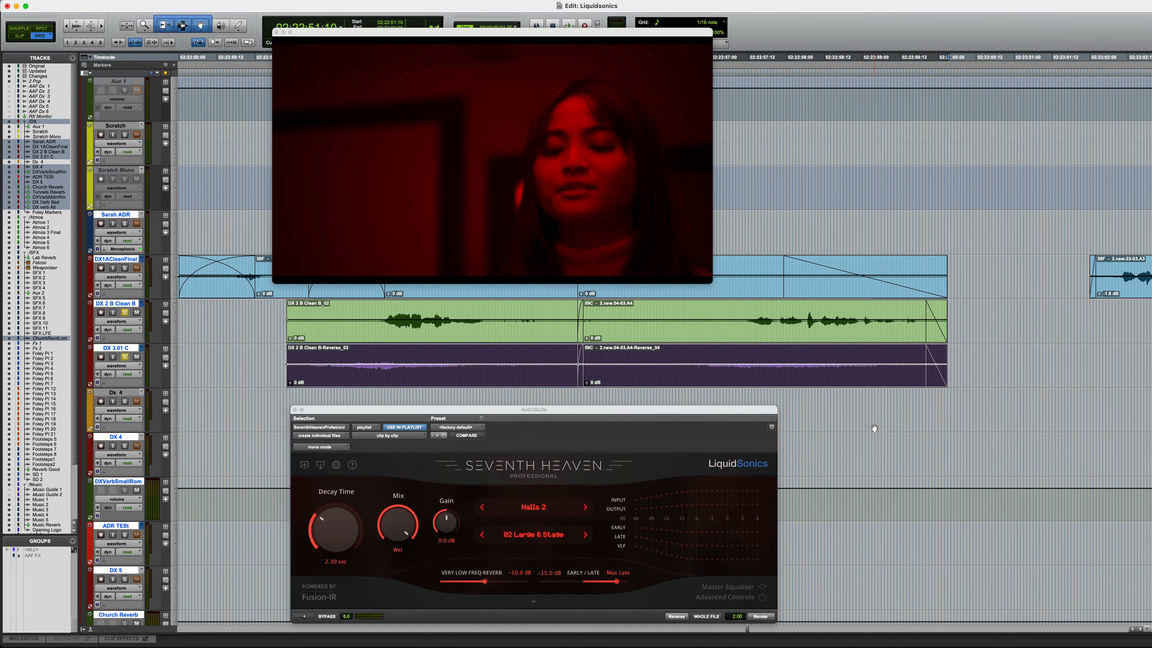
{"action": "key", "text": "space"}
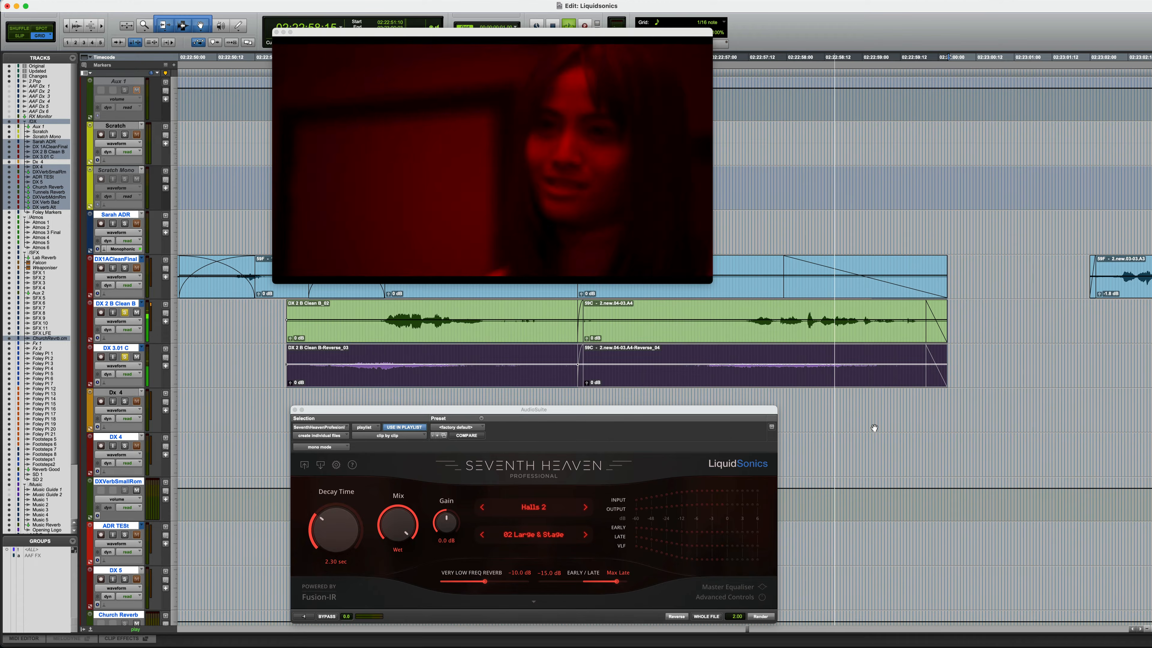
{"action": "key", "text": "space"}
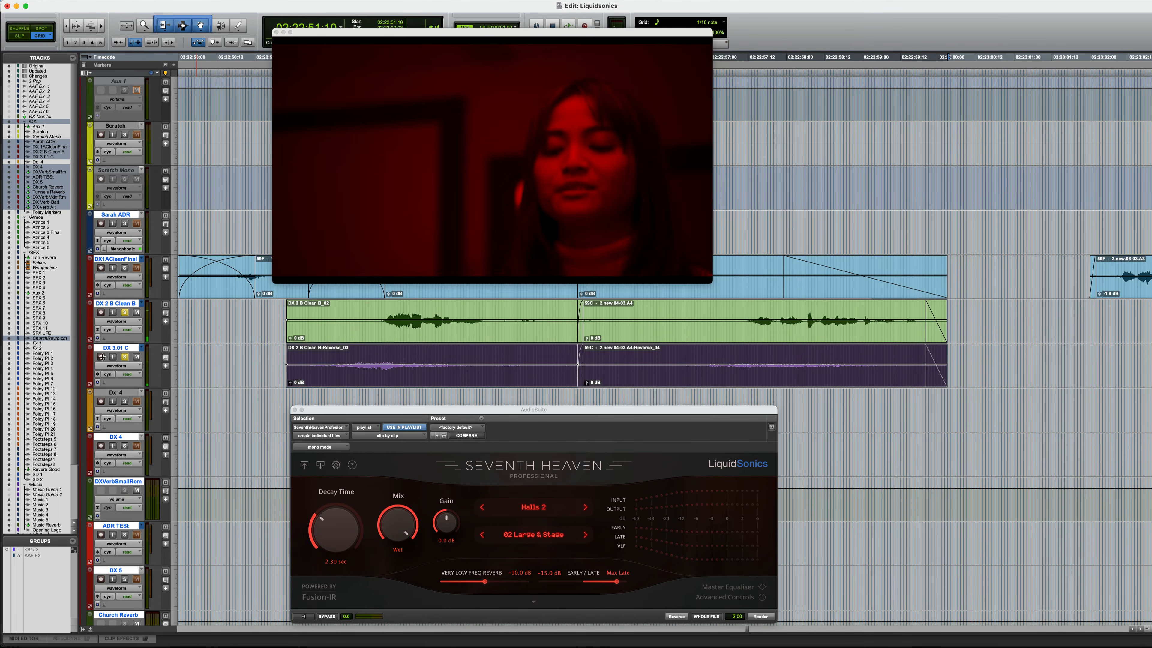
Clear the track solos and play the phrase with its reverse reverb in the full mix, starting just before the dialogue clips
{"action": "left_click", "coordinate": [125, 357], "text": "alt"}
{"action": "left_click", "coordinate": [280, 314]}
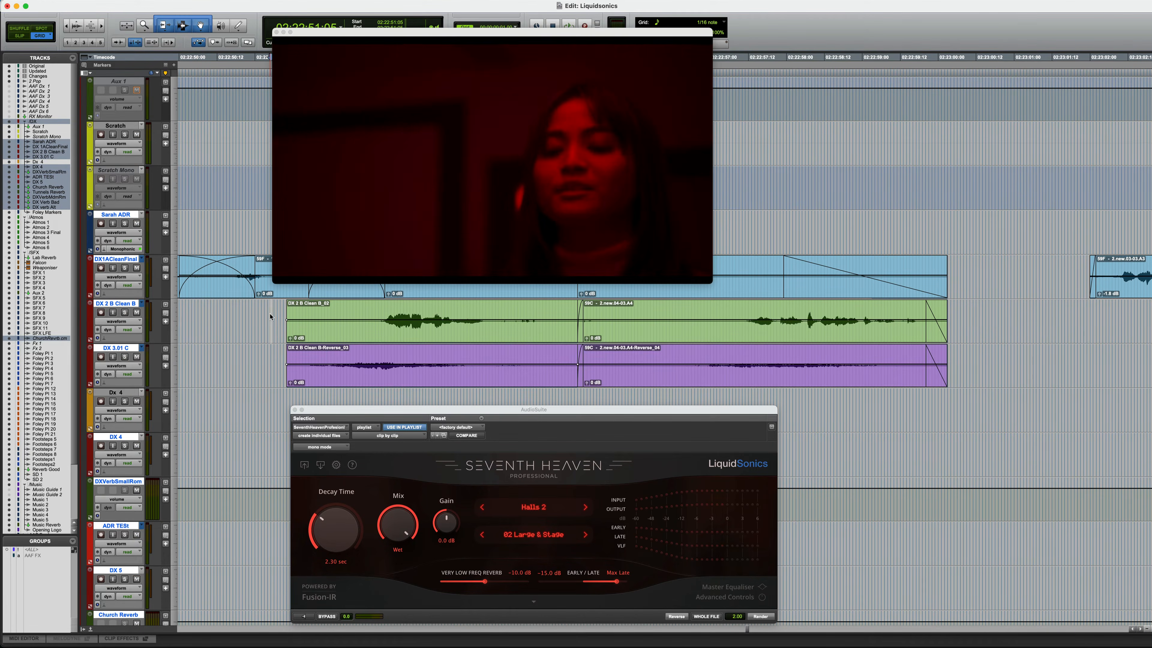
{"action": "key", "text": "space"}
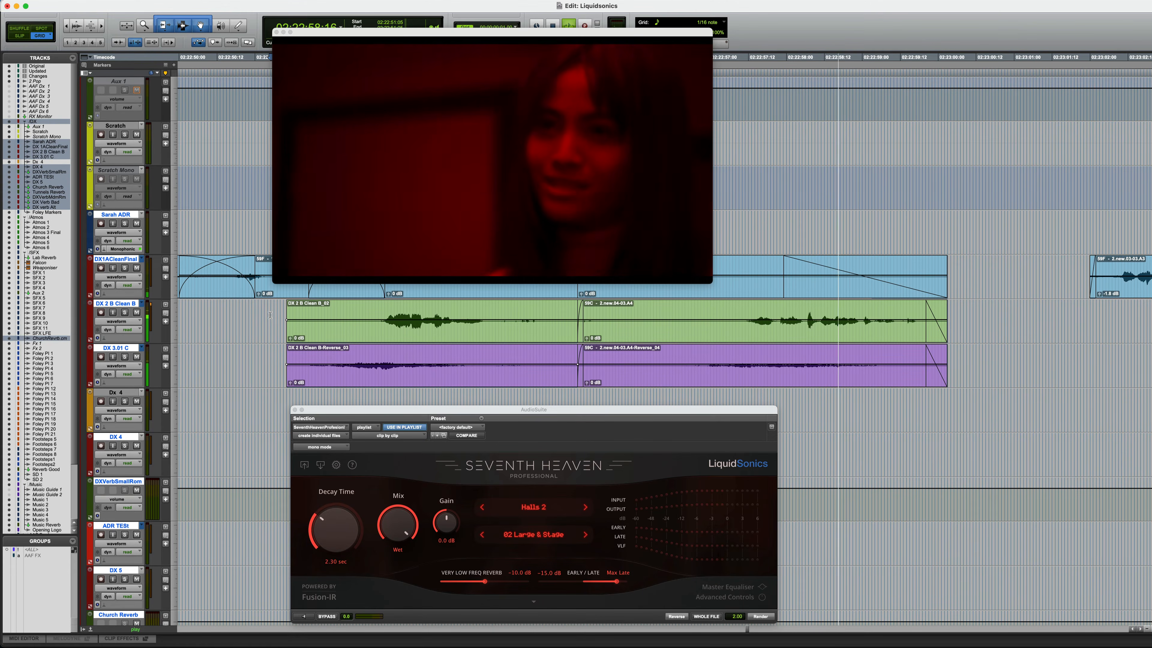
{"action": "key", "text": "space"}
Raise the clip gain of the second reversed reverb clip on DX 3.01 C to about +5.8 dB and play that phrase
{"action": "left_click_drag", "start_coordinate": [757, 364], "coordinate": [757, 361]}
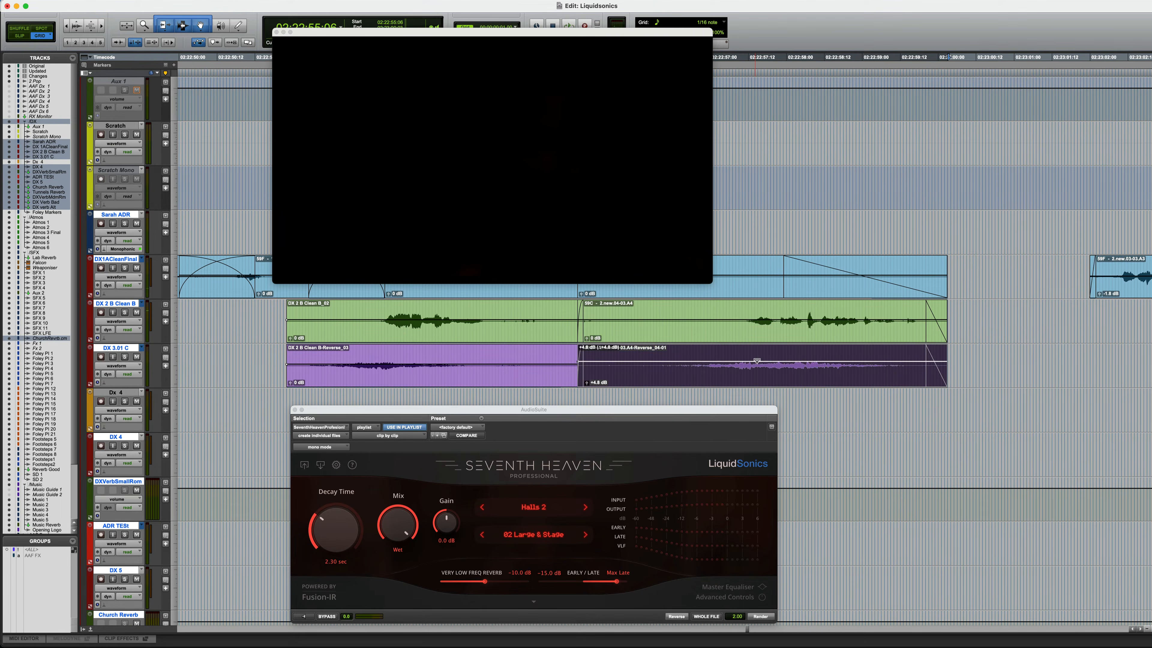
{"action": "left_click", "coordinate": [642, 348]}
{"action": "key", "text": "space"}
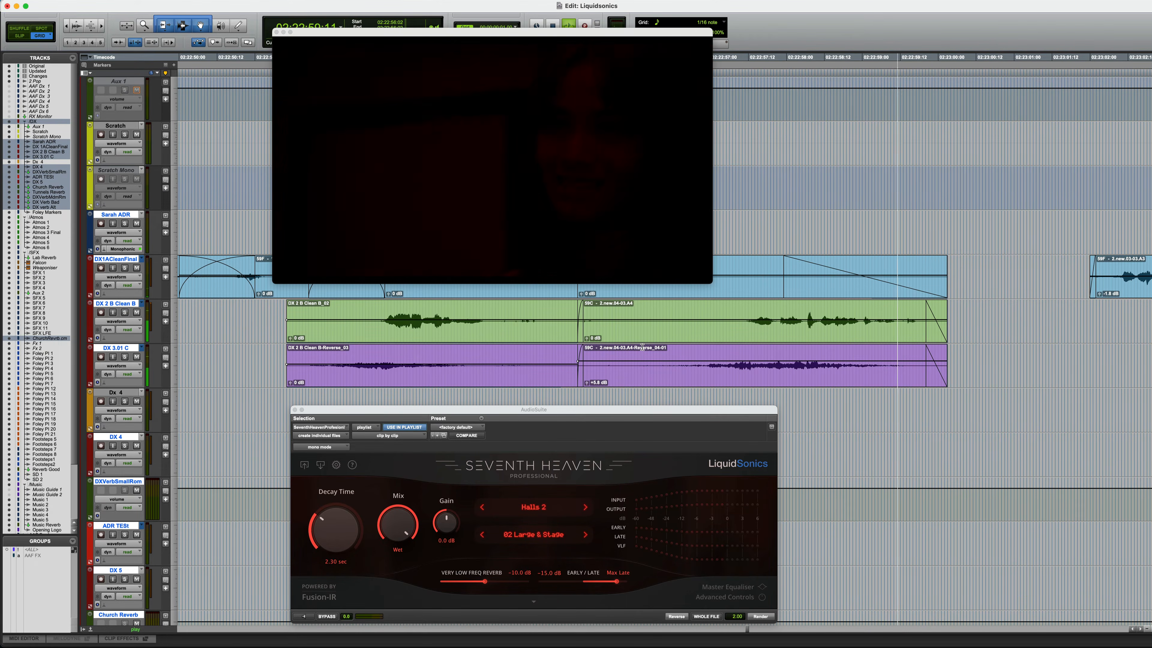
{"action": "key", "text": "space"}
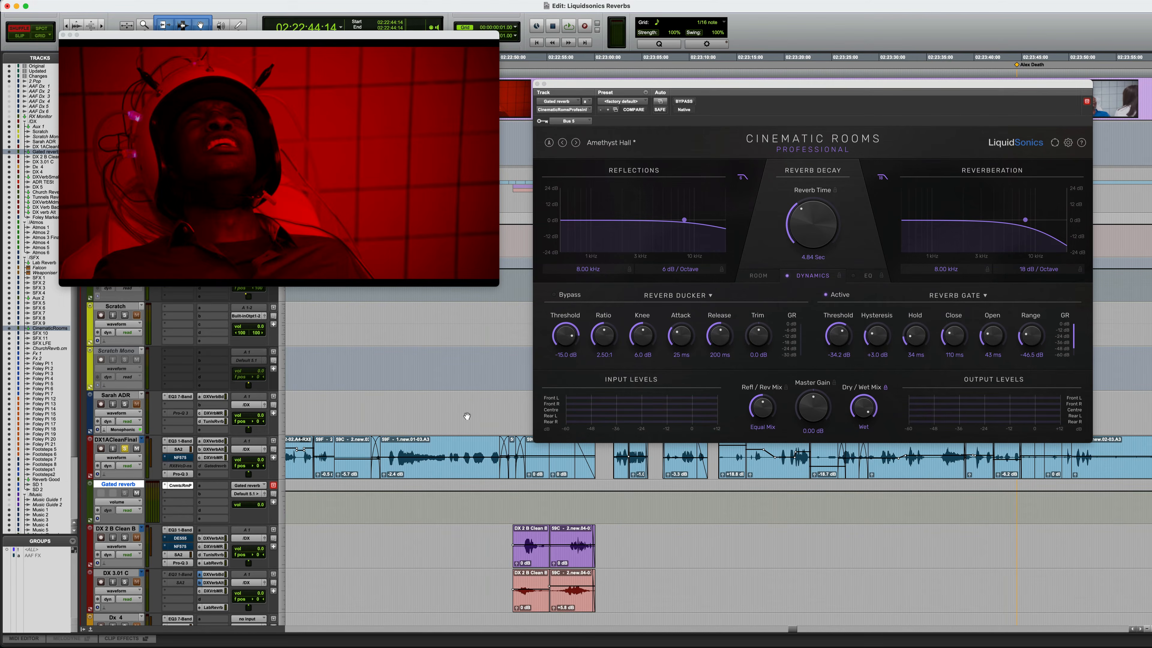
Play the soloed DX1ACleanFinal dialogue dry, and play it again with its gated reverb send unmuted
{"action": "key", "text": "space"}
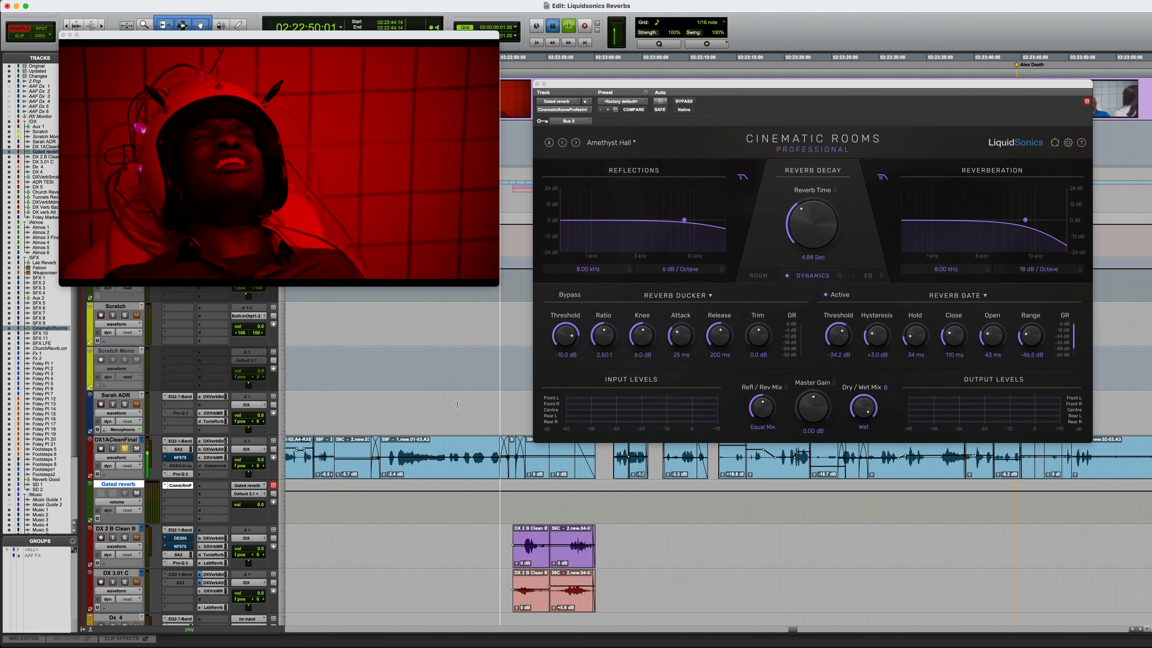
{"action": "key", "text": "space"}
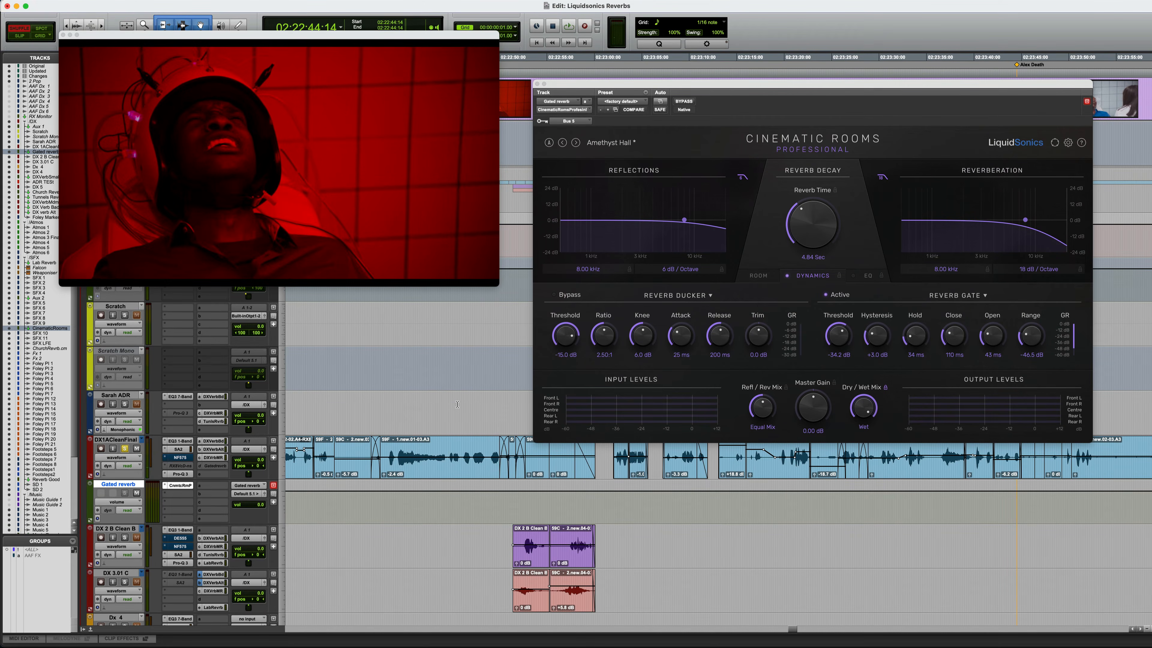
{"action": "left_click", "coordinate": [214, 465], "text": "ctrl+super"}
{"action": "key", "text": "space"}
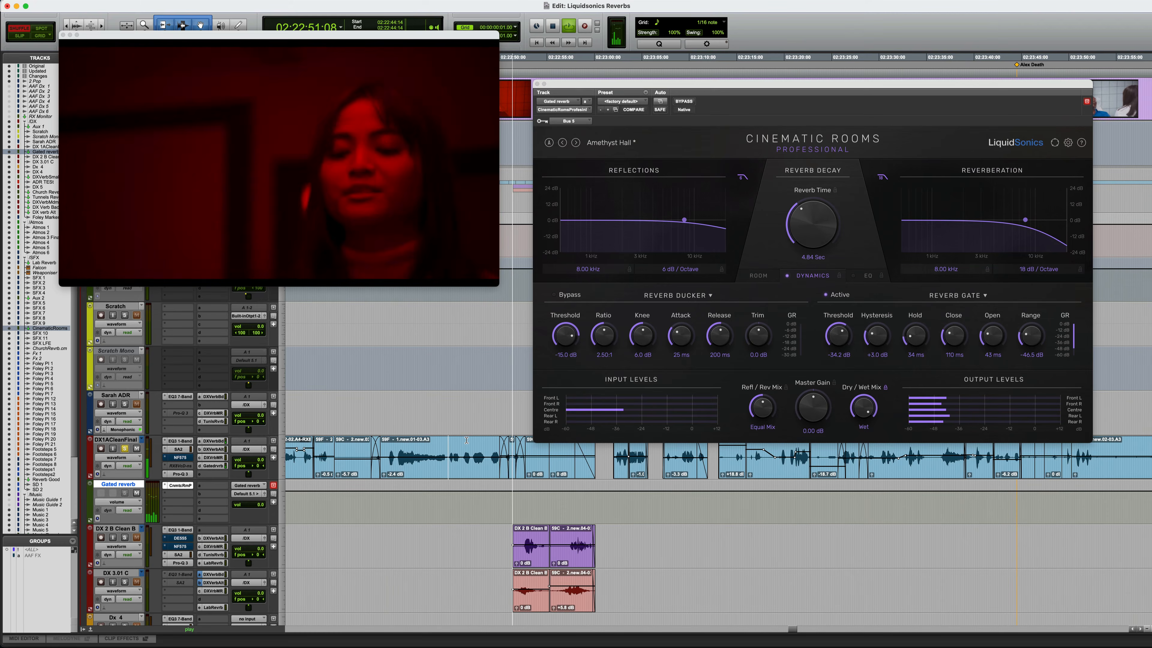
{"action": "key", "text": "space"}
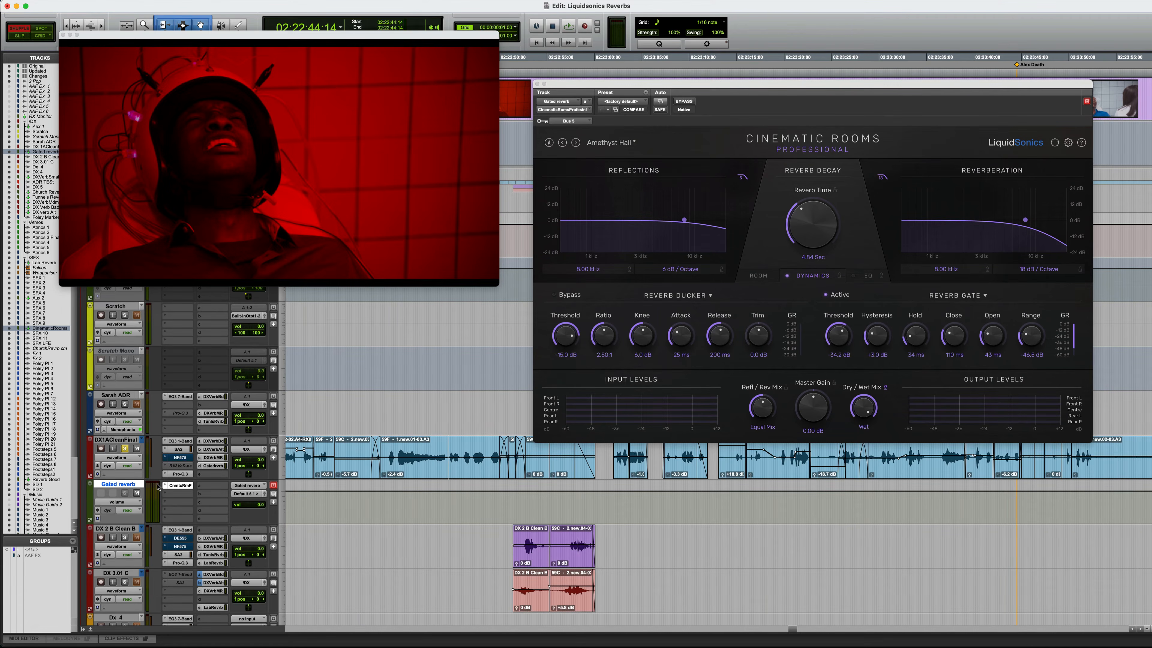
Mute the Cinematic Rooms reverb track, solo SFX 8 and SFX 9, and play their reversed effects dry
{"action": "scroll", "coordinate": [416, 539], "scroll_direction": "down", "scroll_amount": 10}
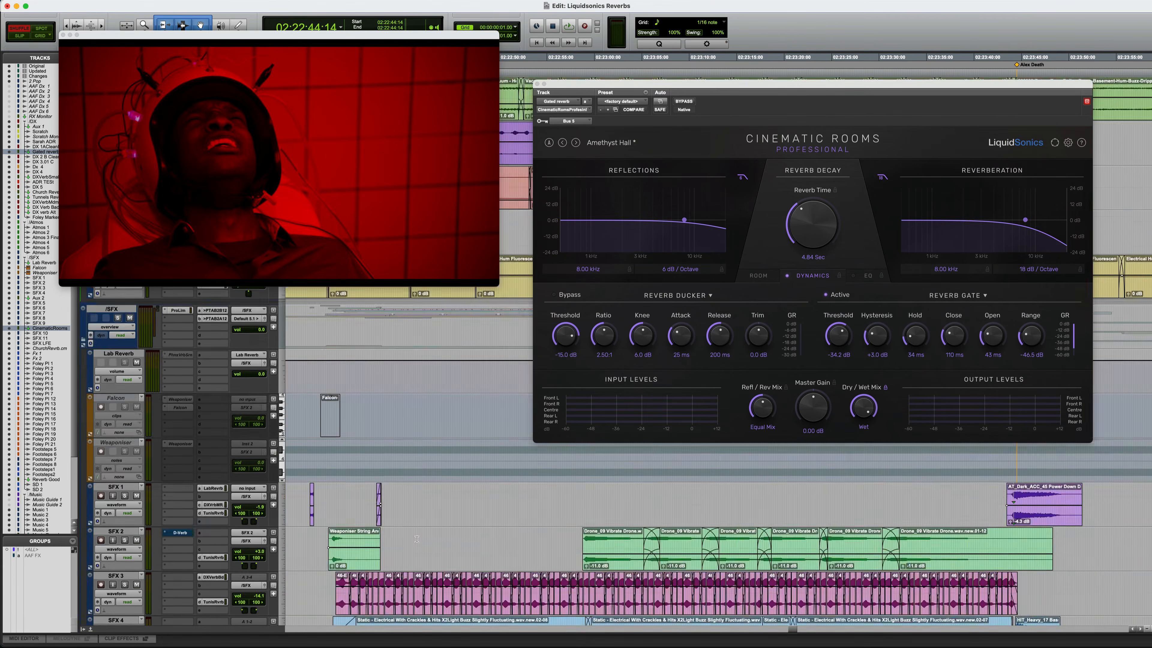
{"action": "scroll", "coordinate": [416, 539], "scroll_direction": "down", "scroll_amount": 10}
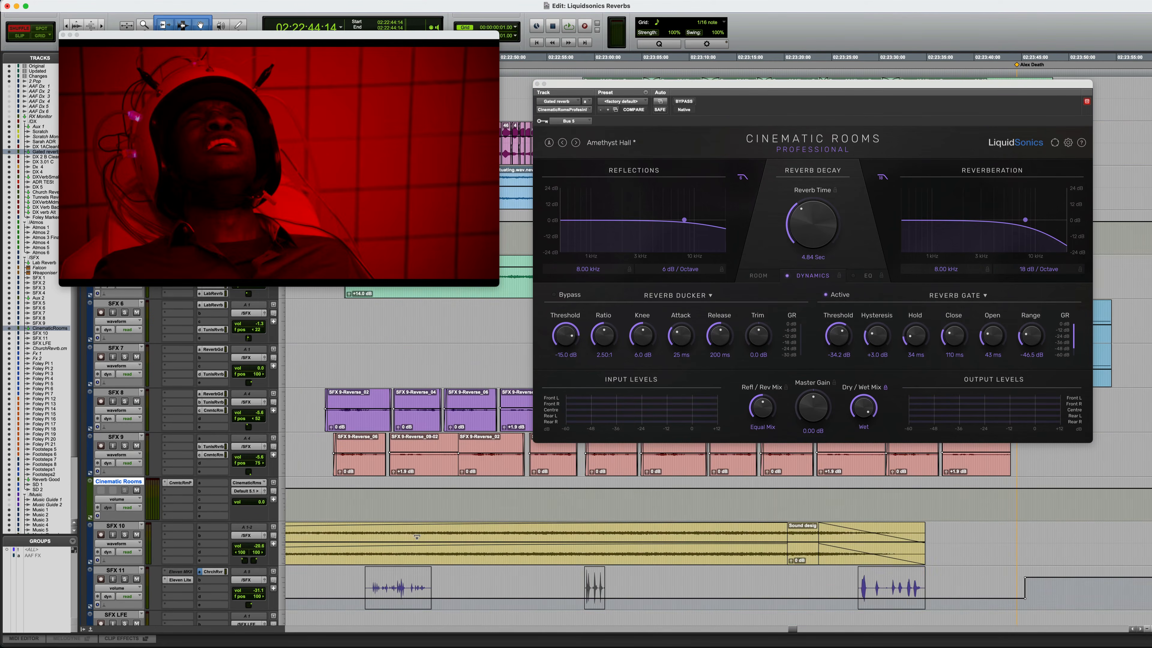
{"action": "scroll", "coordinate": [416, 537], "scroll_direction": "up", "scroll_amount": 3}
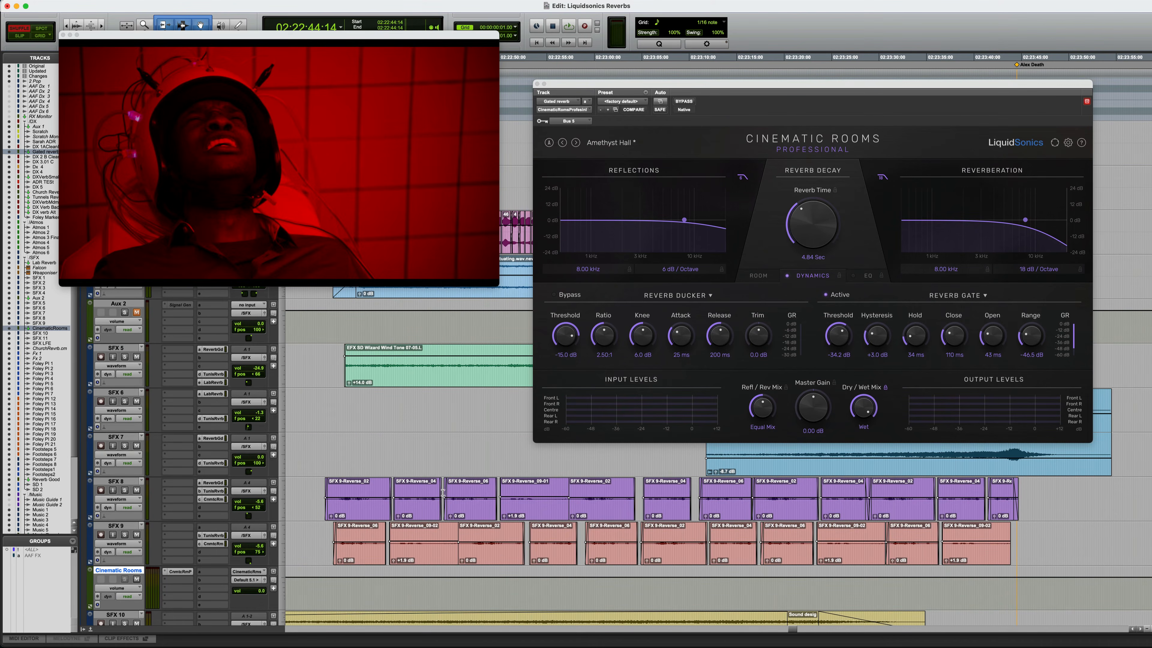
{"action": "left_click", "coordinate": [135, 580]}
{"action": "left_click", "coordinate": [125, 491]}
{"action": "left_click", "coordinate": [124, 534]}
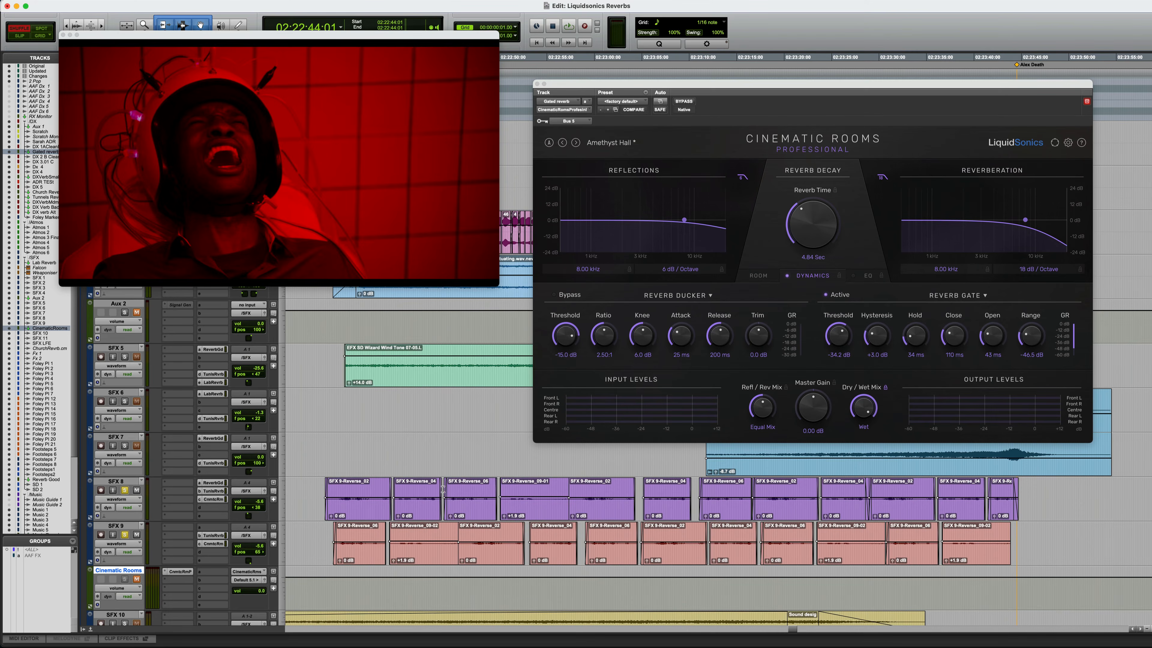
{"action": "key", "text": "space"}
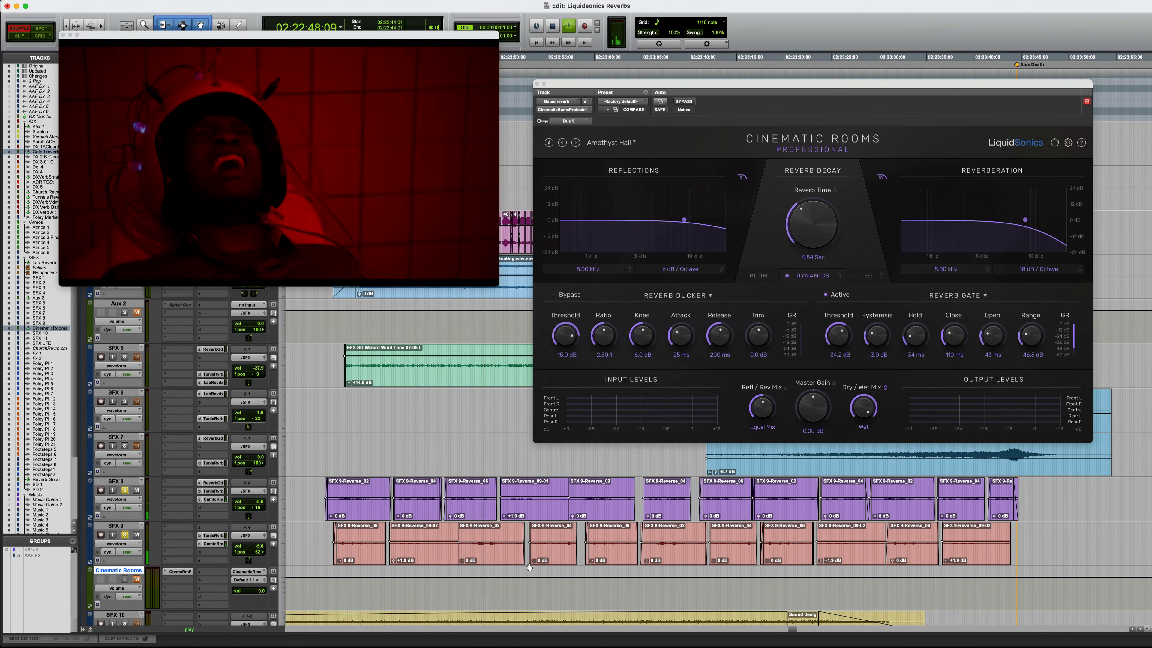
{"action": "key", "text": "space"}
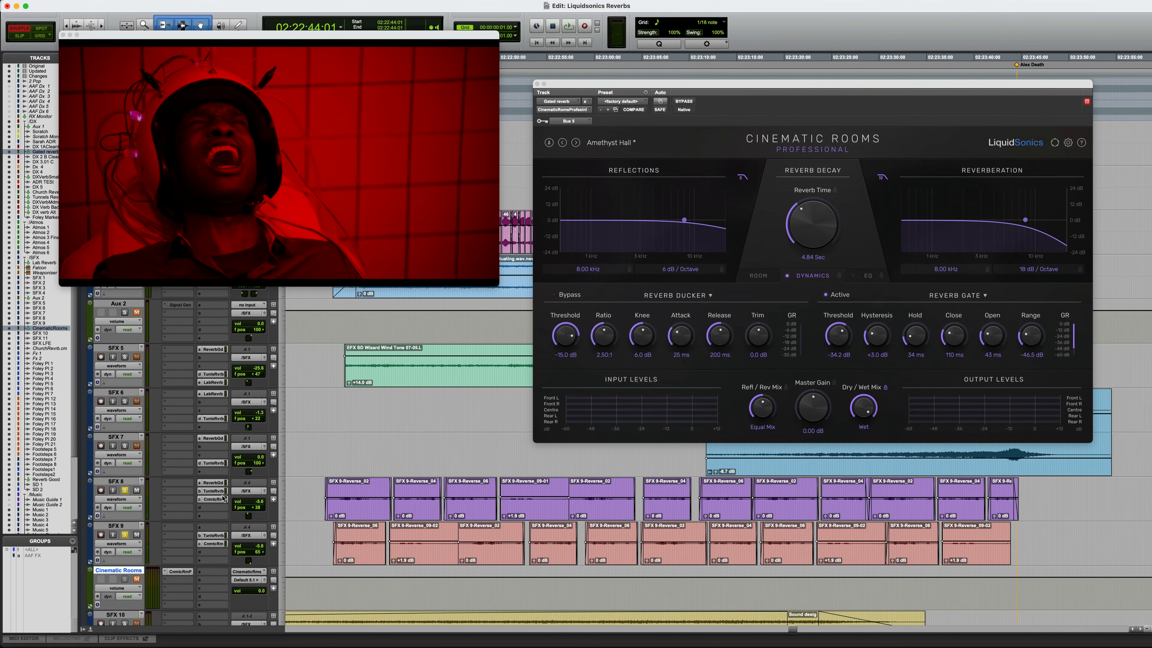
Inspect SFX 8's CinematicRooms send, open the reverb on the Cinematic Rooms track, and play SFX 8 and SFX 9 with that reverb unmuted
{"action": "left_click", "coordinate": [223, 499]}
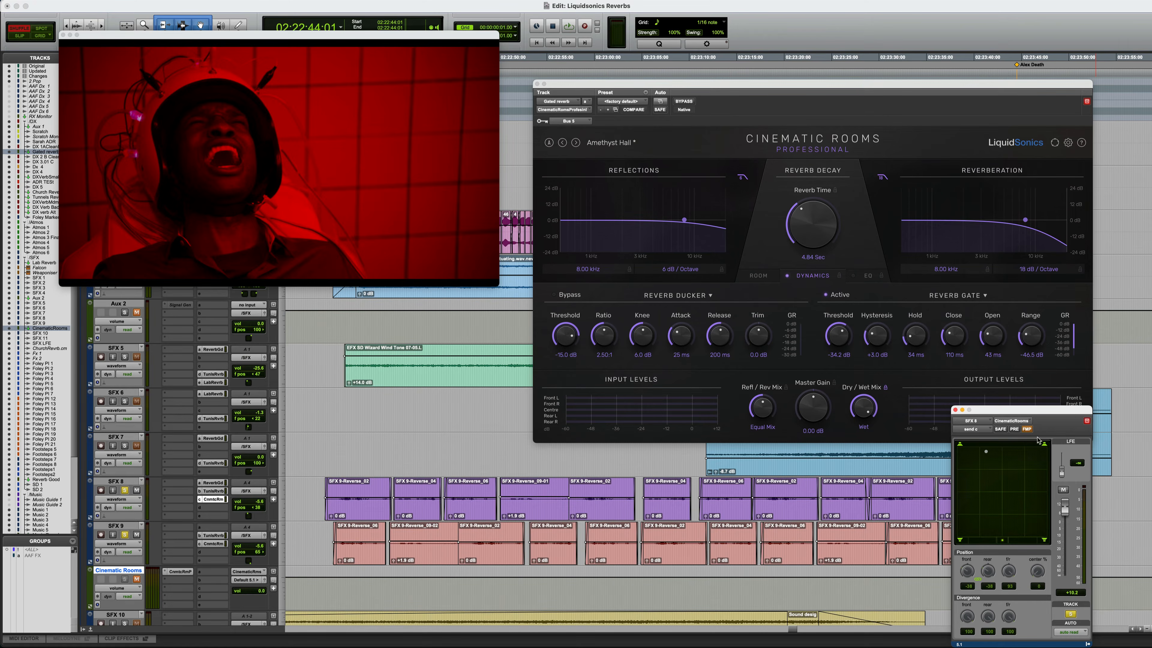
{"action": "left_click", "coordinate": [181, 572]}
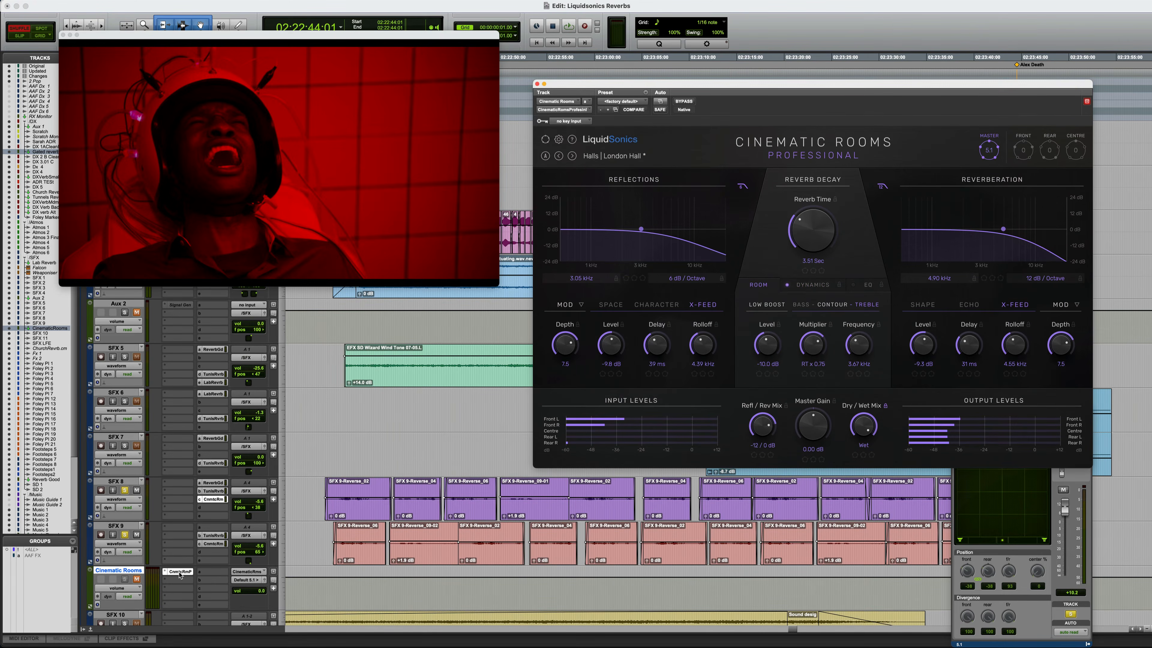
{"action": "left_click", "coordinate": [950, 405]}
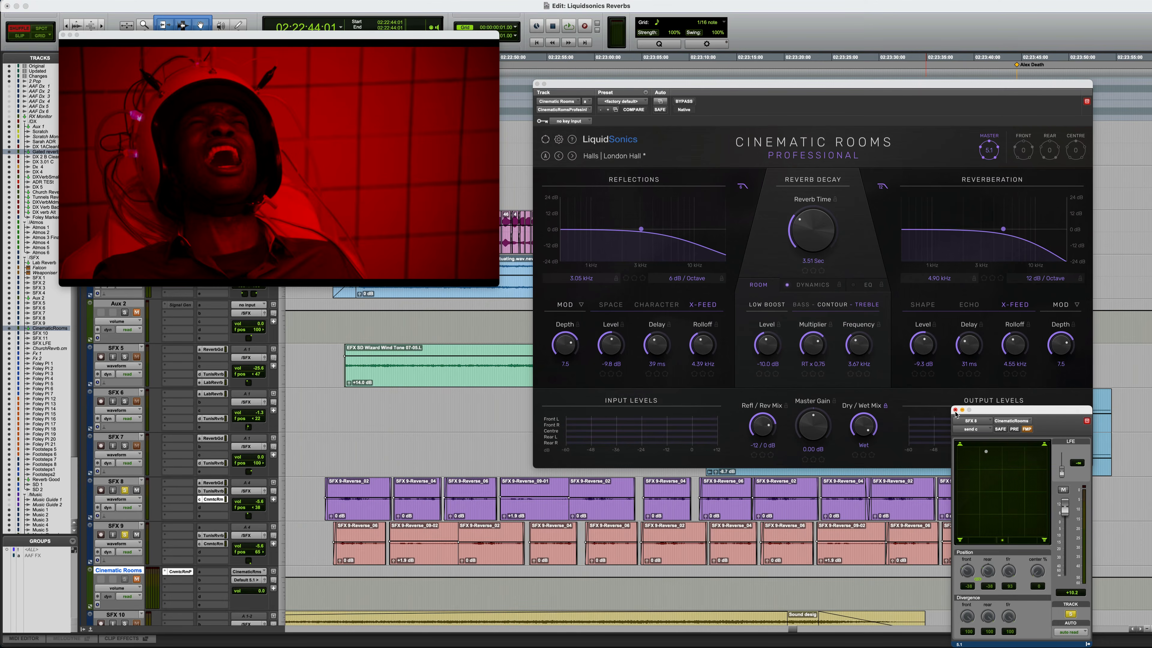
{"action": "left_click", "coordinate": [955, 410]}
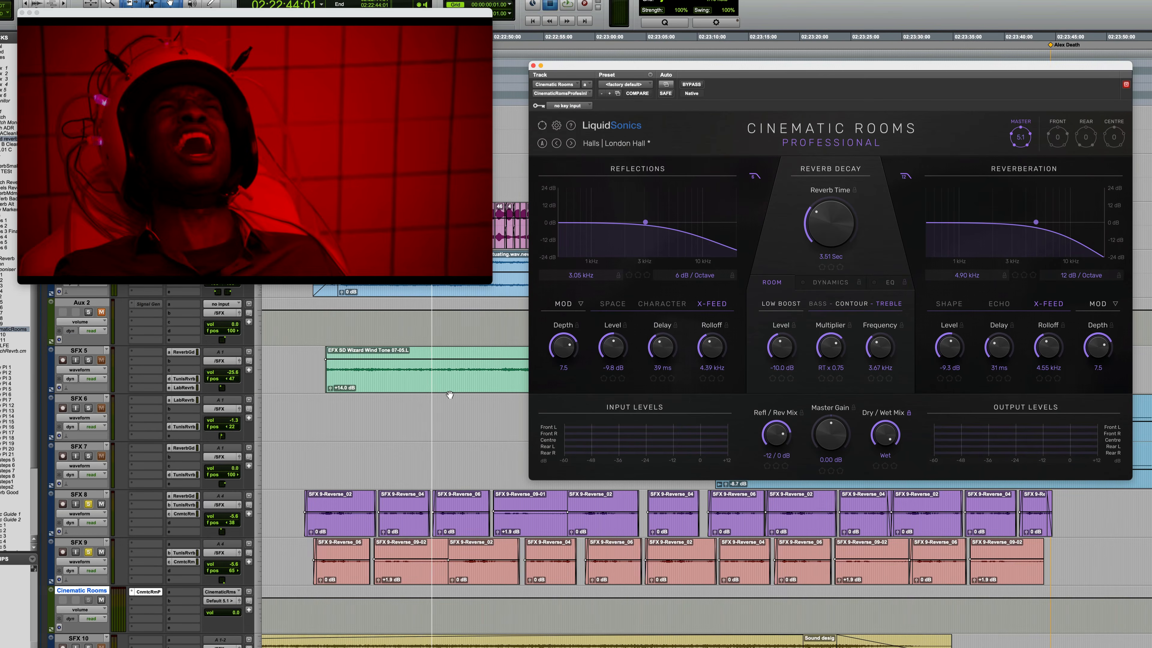
{"action": "key", "text": "space"}
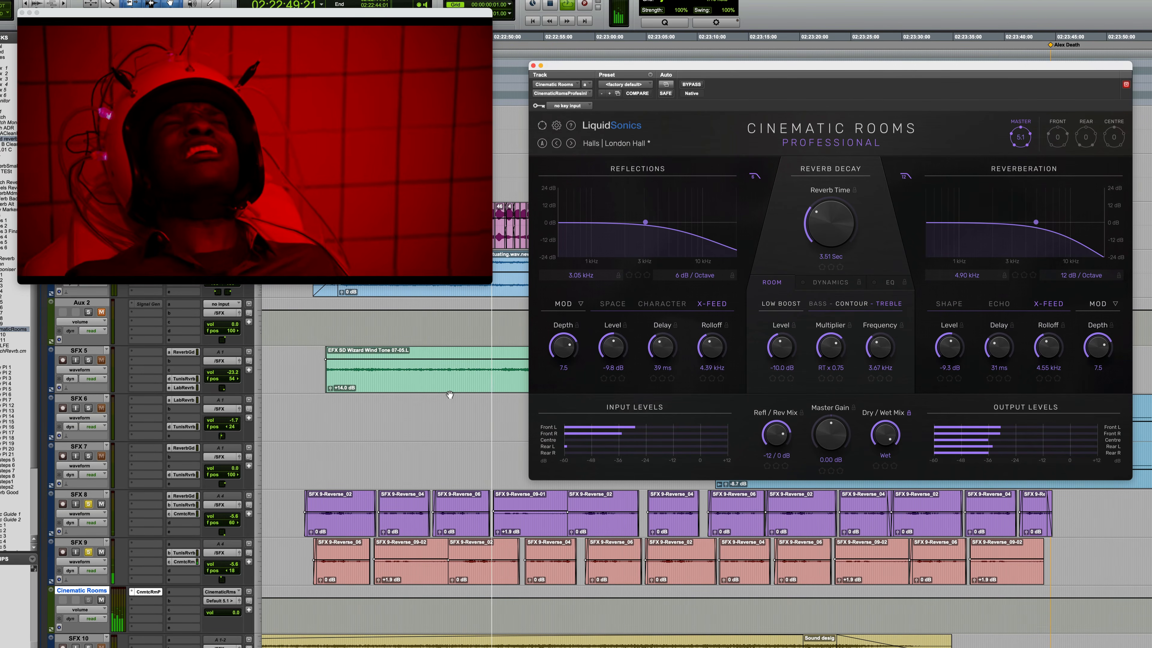
{"action": "key", "text": "space"}
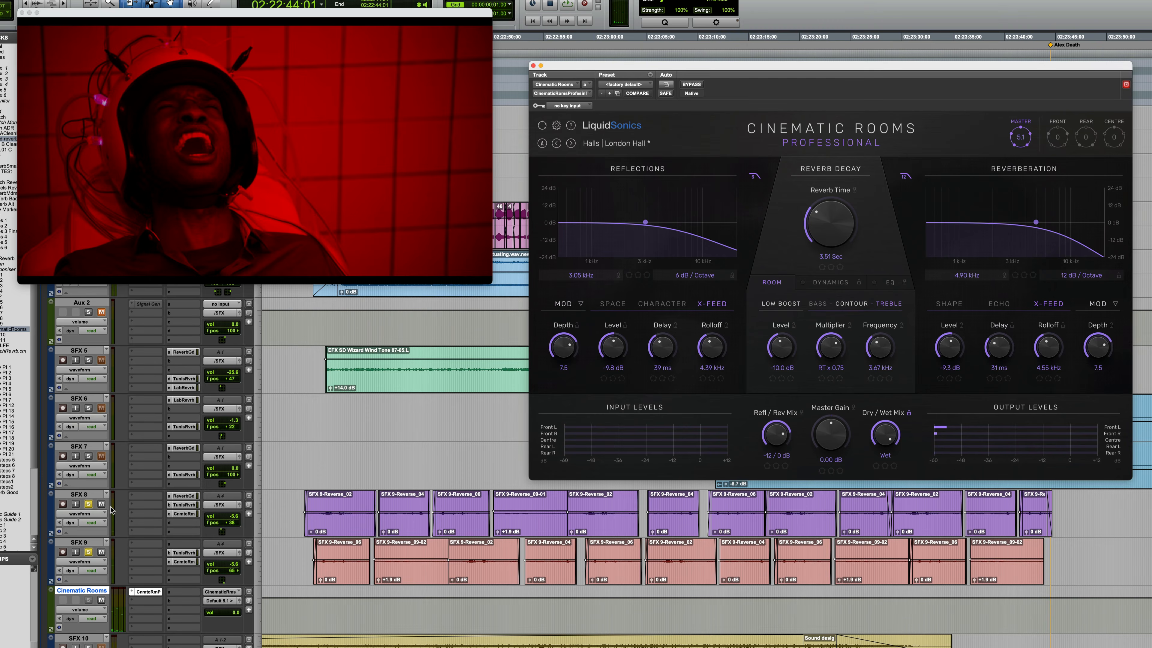
{"action": "scroll", "coordinate": [372, 468], "scroll_direction": "up", "scroll_amount": 10}
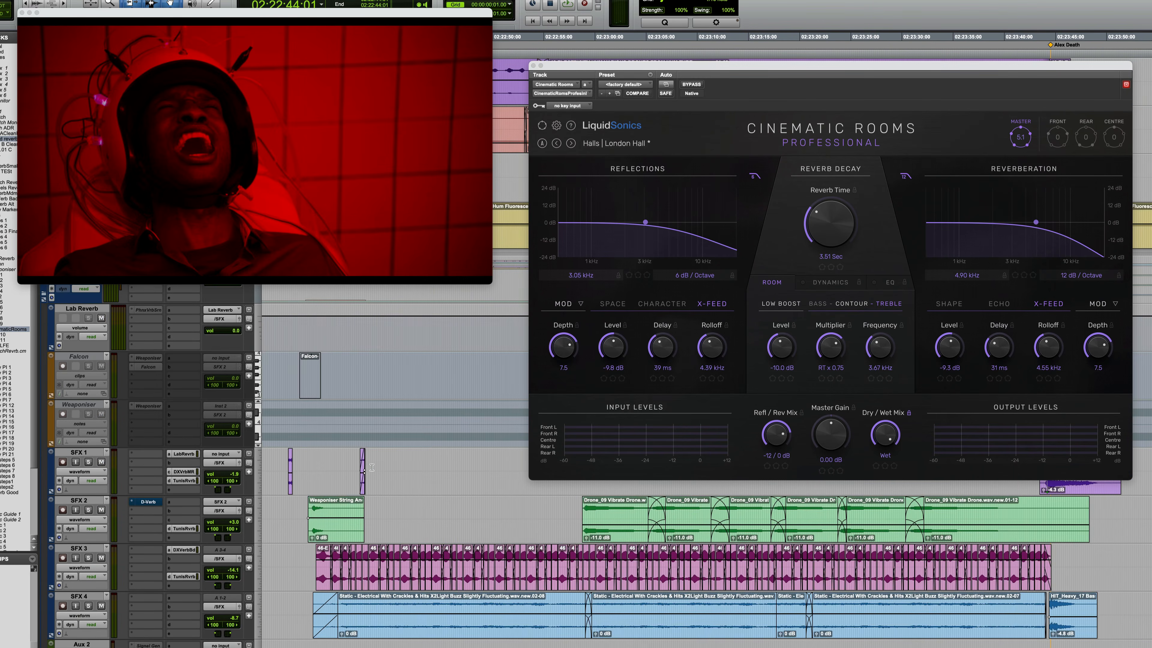
{"action": "scroll", "coordinate": [372, 467], "scroll_direction": "up", "scroll_amount": 5}
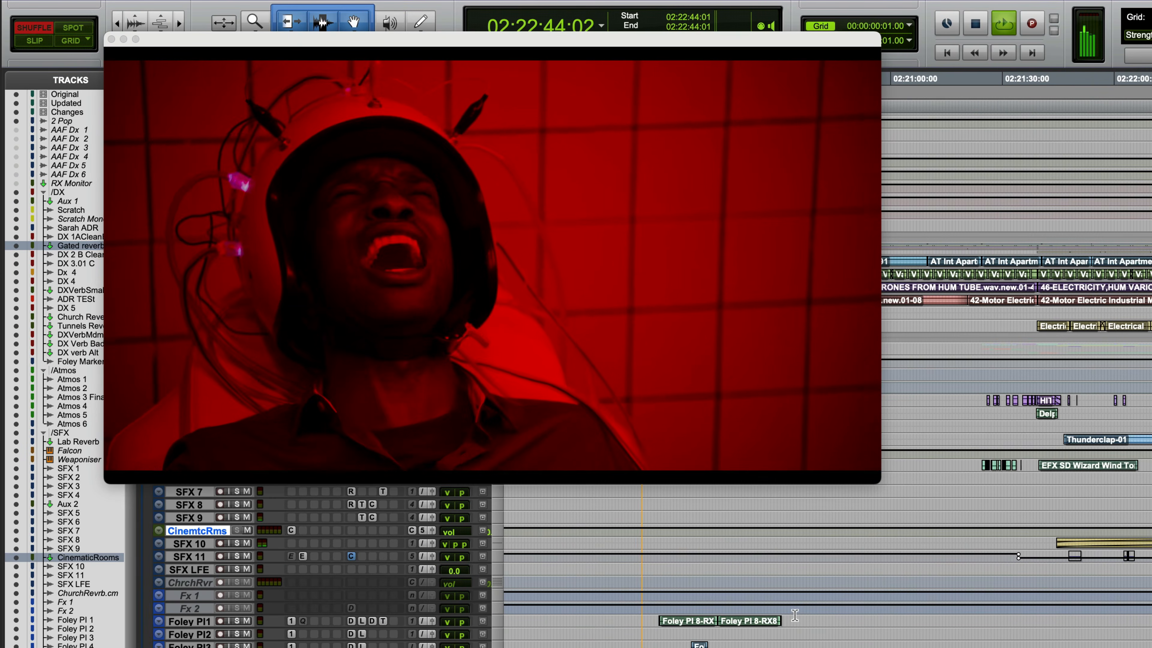